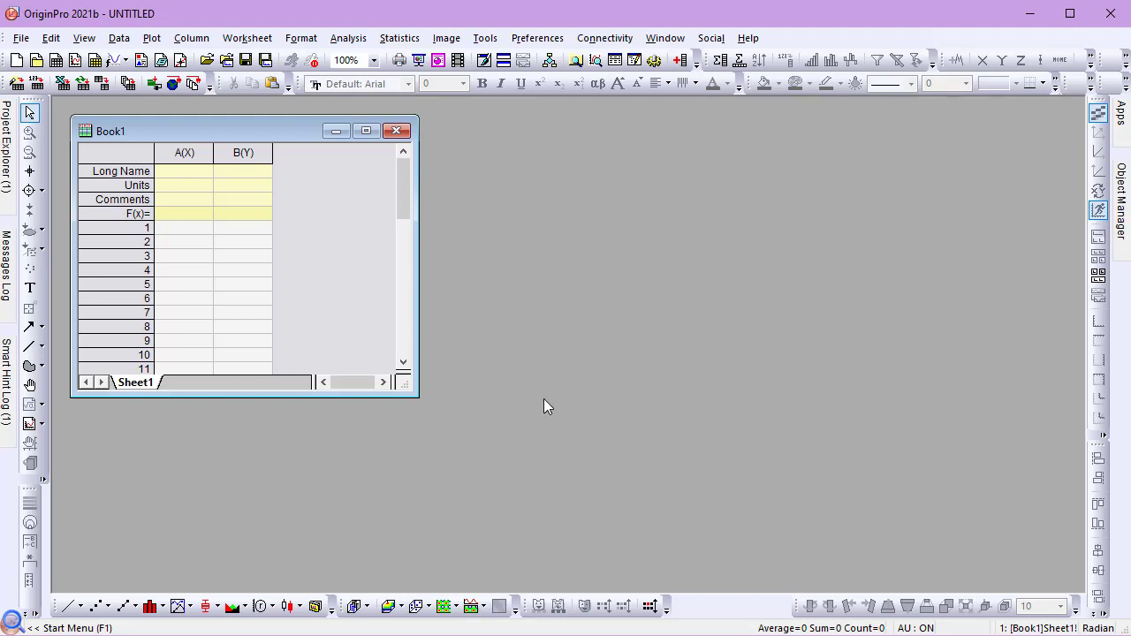
Step: Connect Book1 to 09-01-2020 to 01-31-2021.xlsx, using the first row as column long names
click(120, 38)
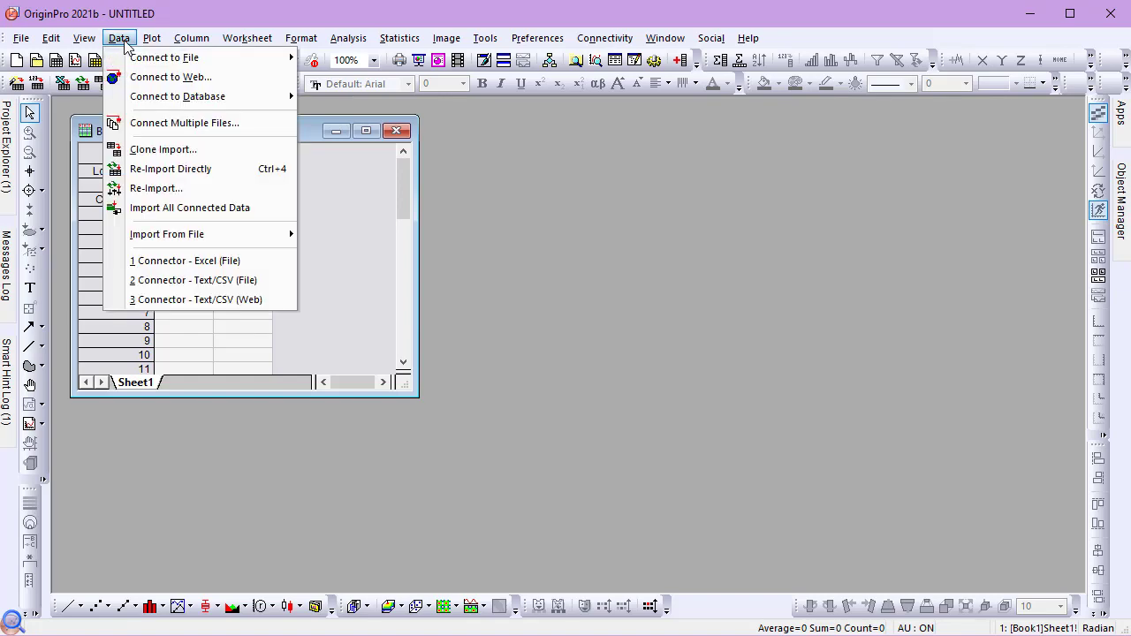
mouse_move(239, 58)
click(328, 77)
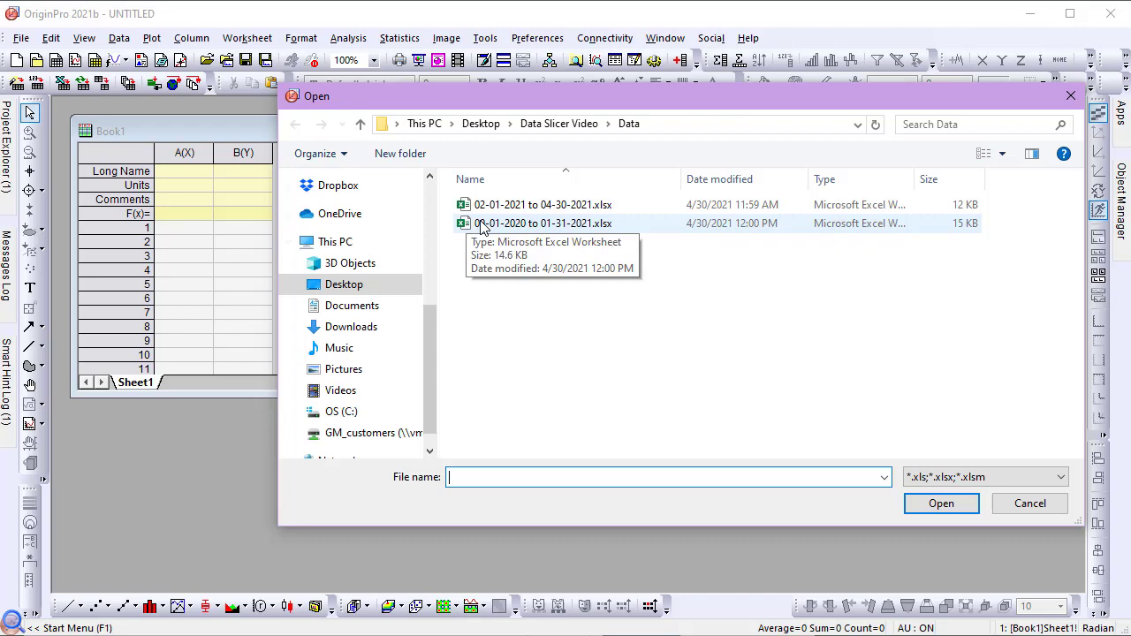
click(482, 225)
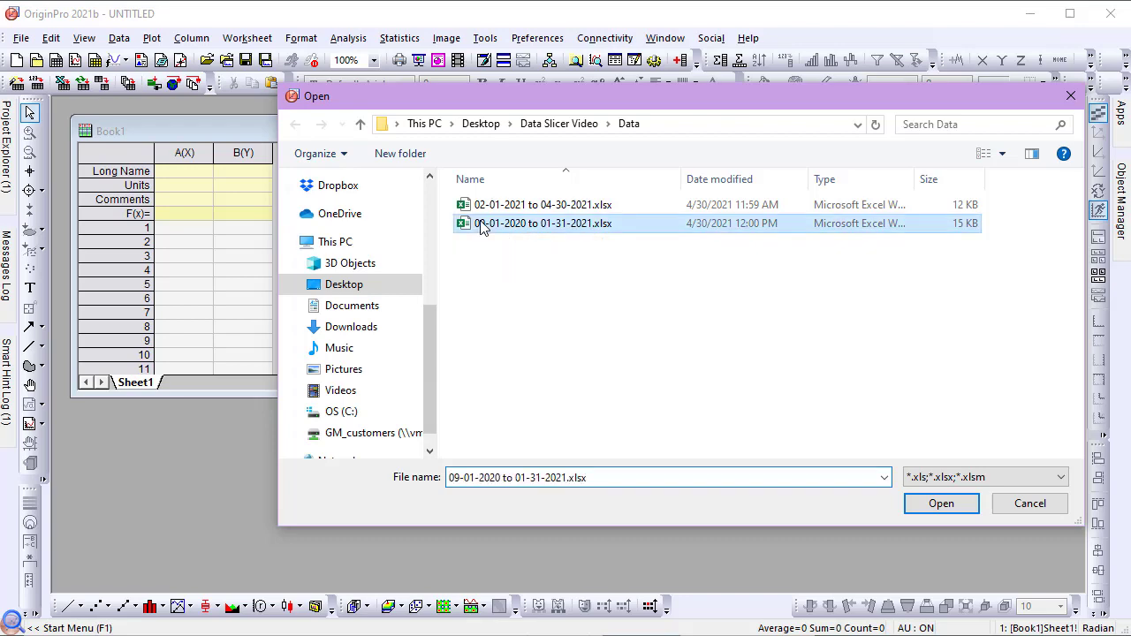
click(934, 505)
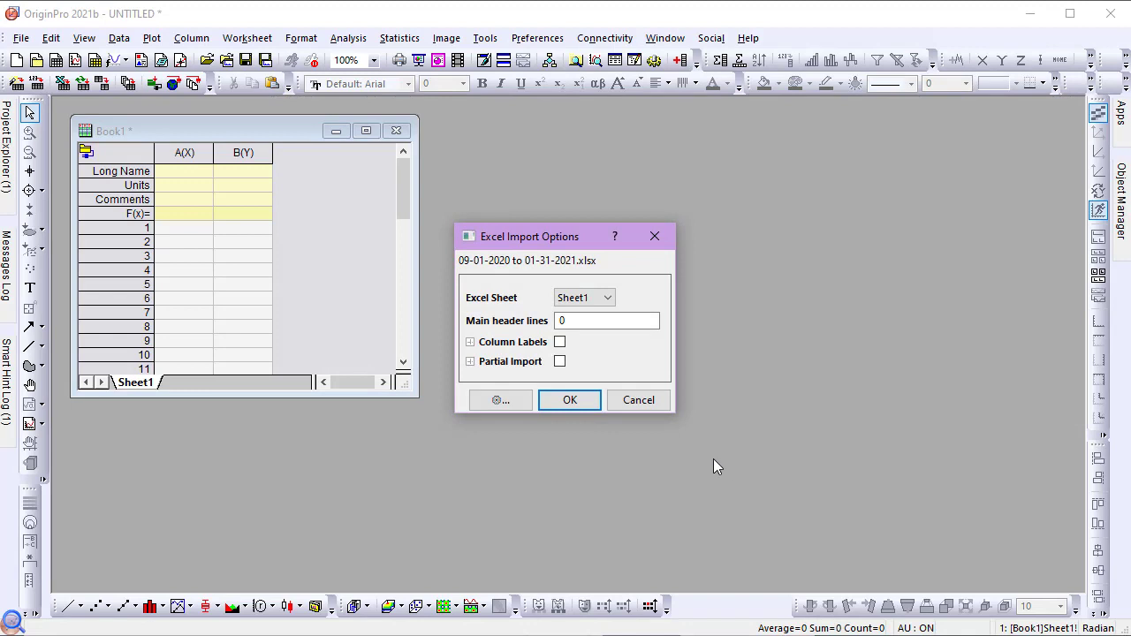
click(560, 342)
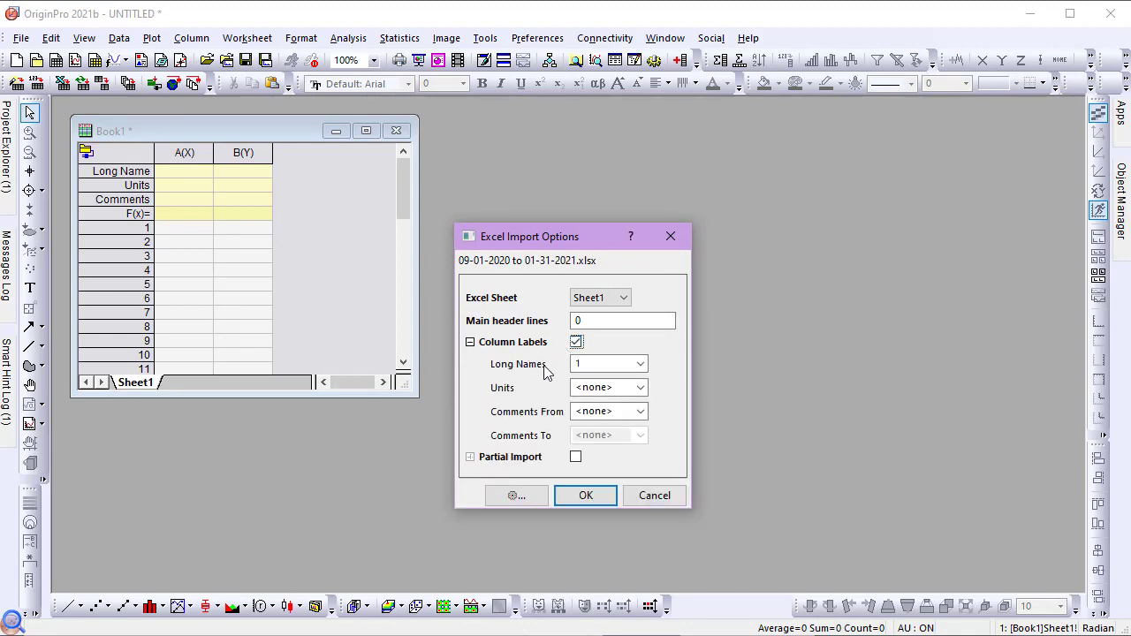
click(584, 495)
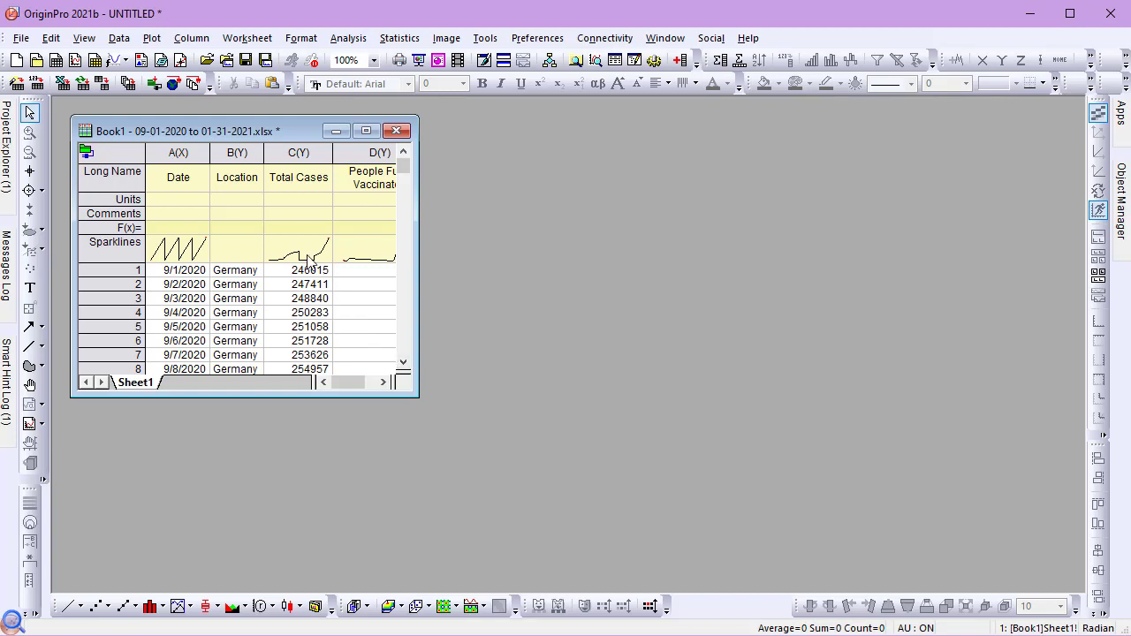
Step: Filter the Location column to United States only, leaving 153 of 612 rows shown
click(236, 152)
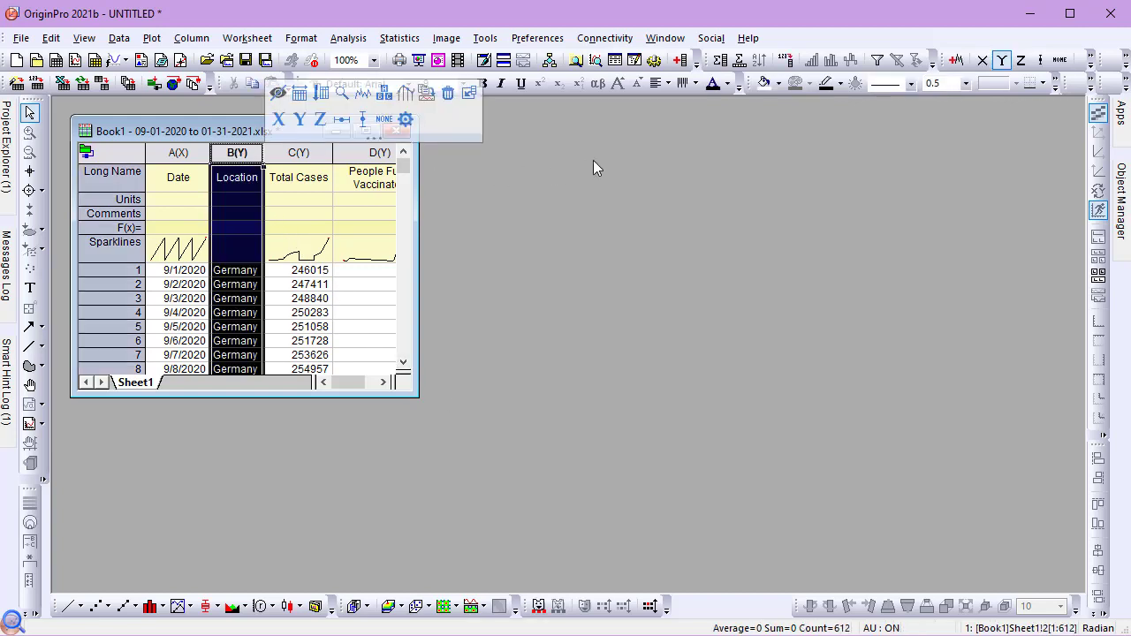
click(877, 59)
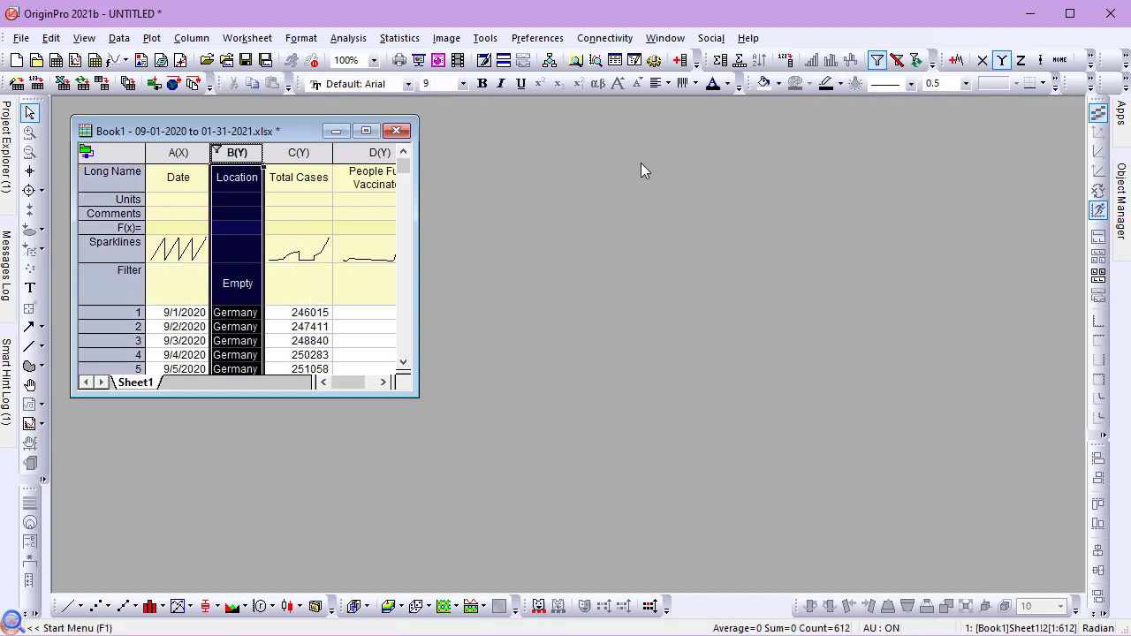
click(216, 153)
click(269, 285)
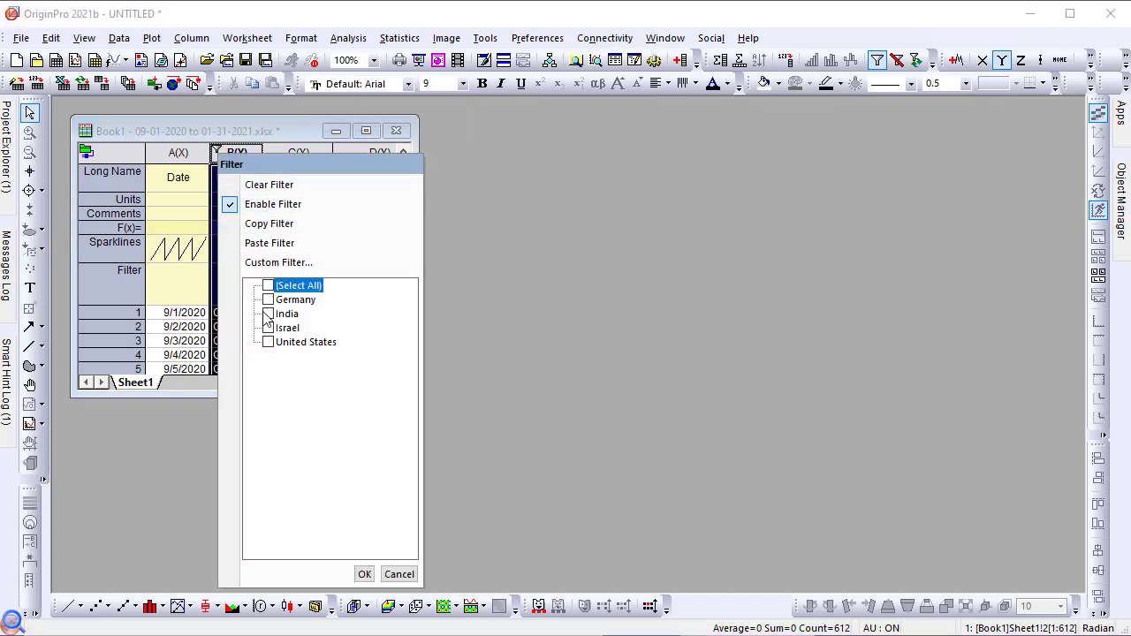
click(267, 342)
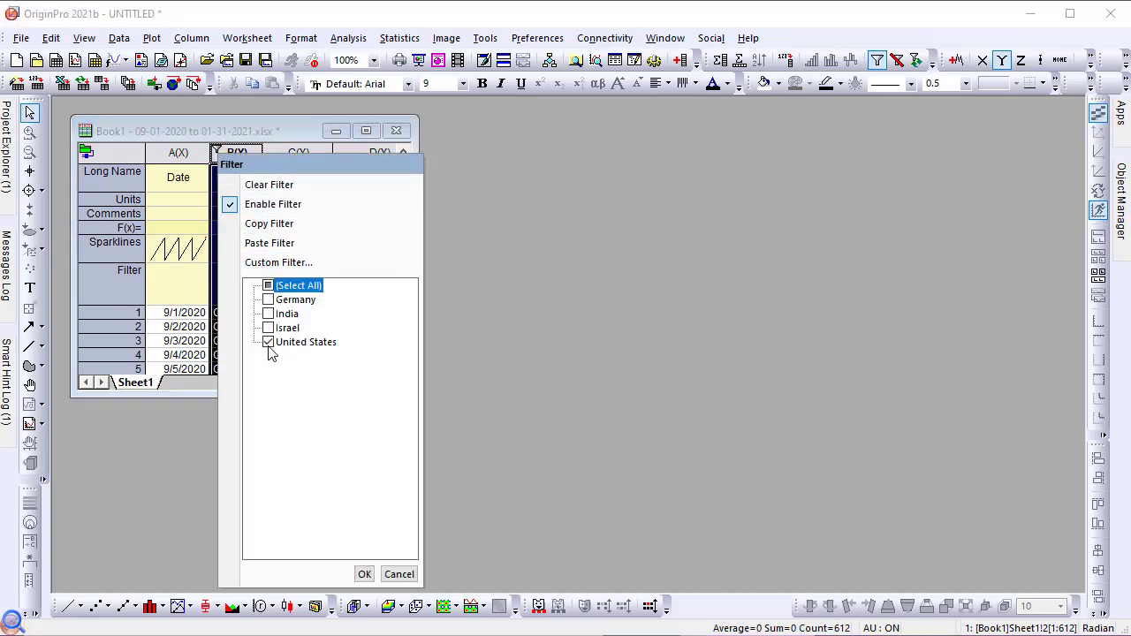
click(364, 575)
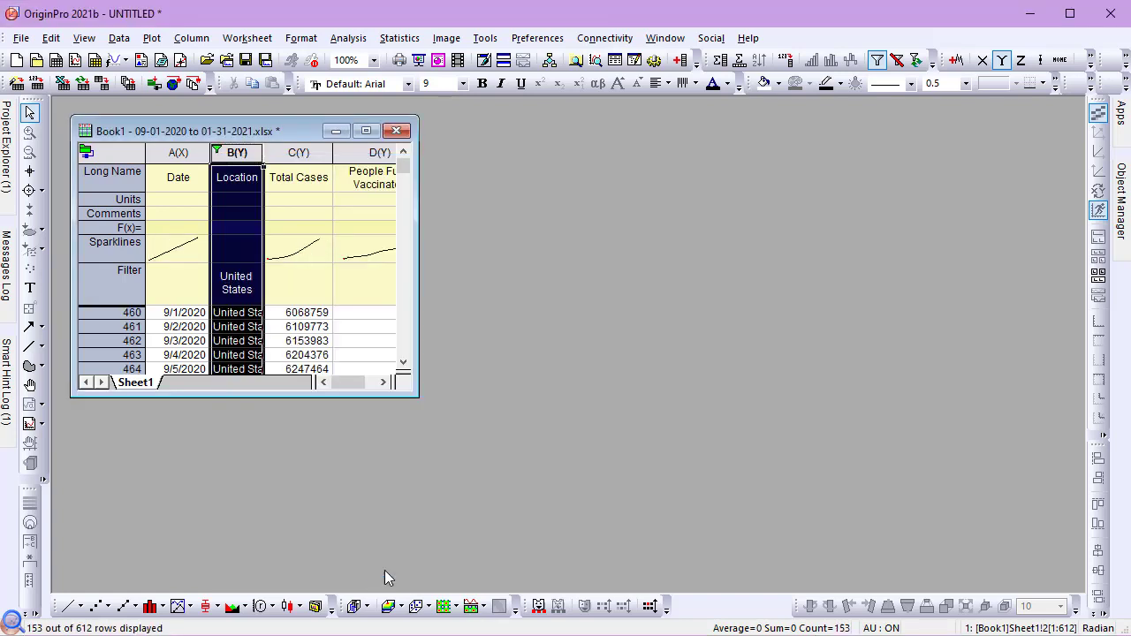
click(177, 153)
Step: Copy the Date and Total Cases columns into a new workbook, Book2
ctrl+click(285, 153)
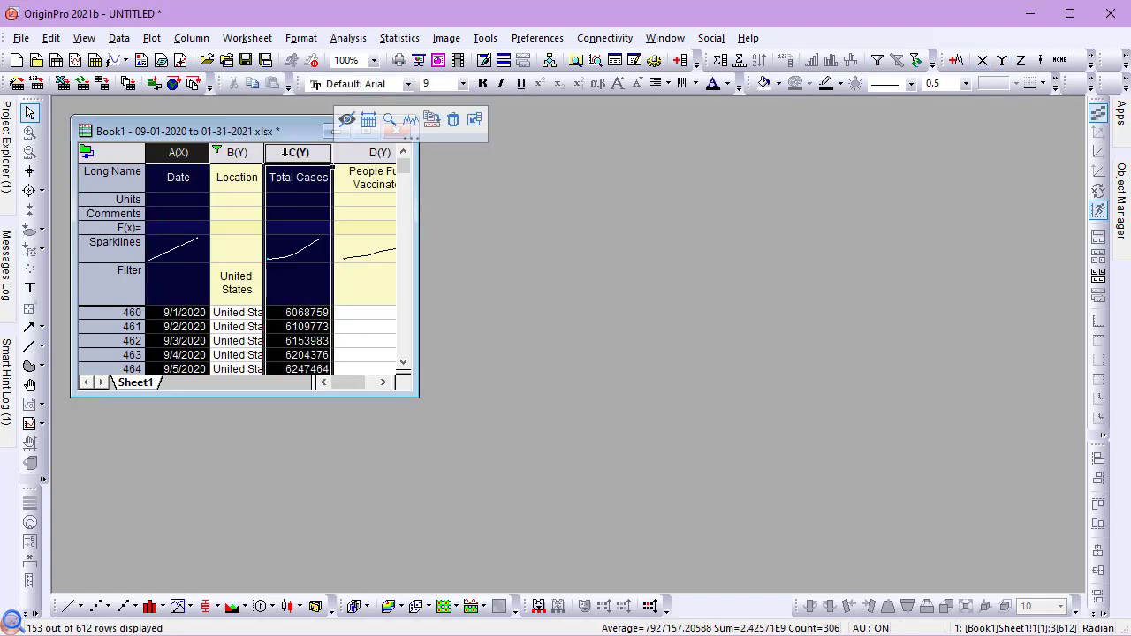
right_click(287, 154)
click(307, 213)
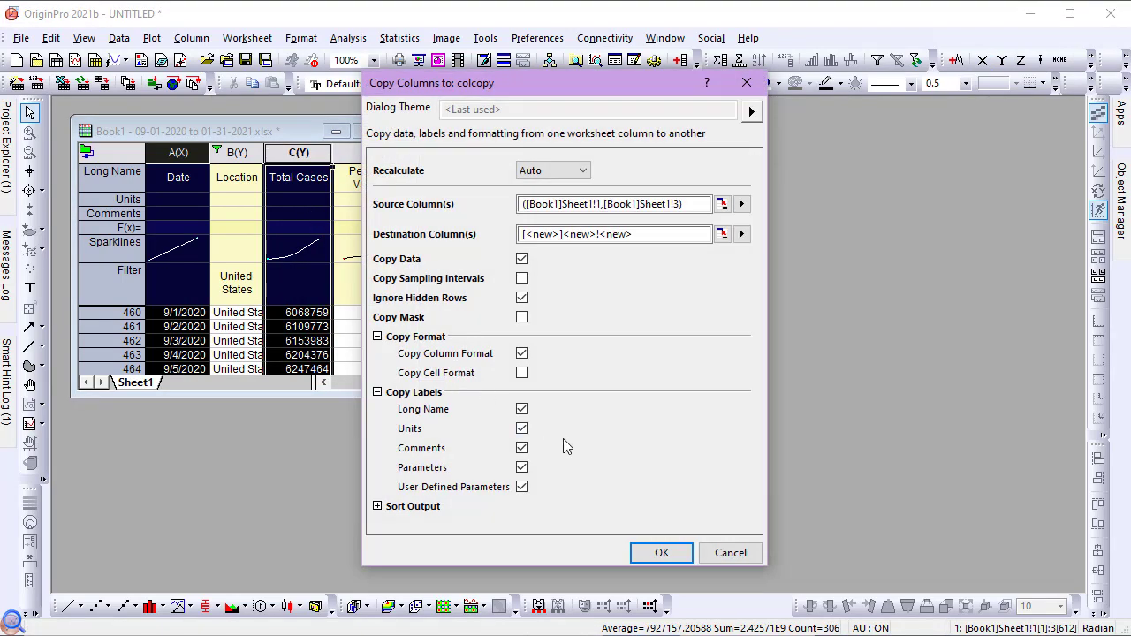
click(661, 553)
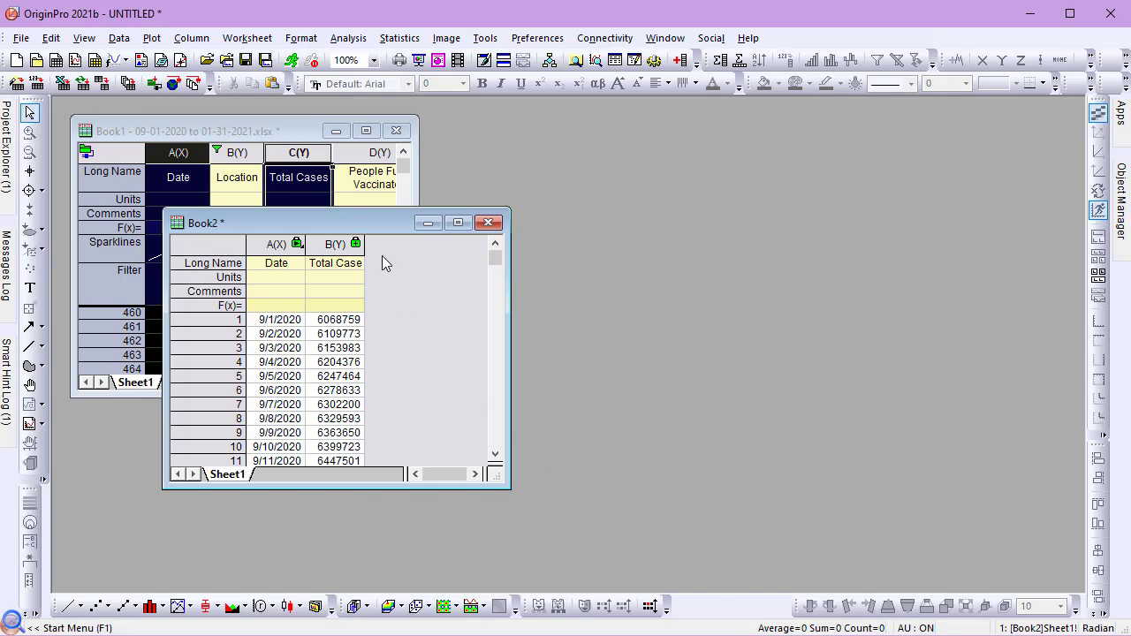
Step: Lock Book2's copied columns to the United States worksheet filter
click(298, 244)
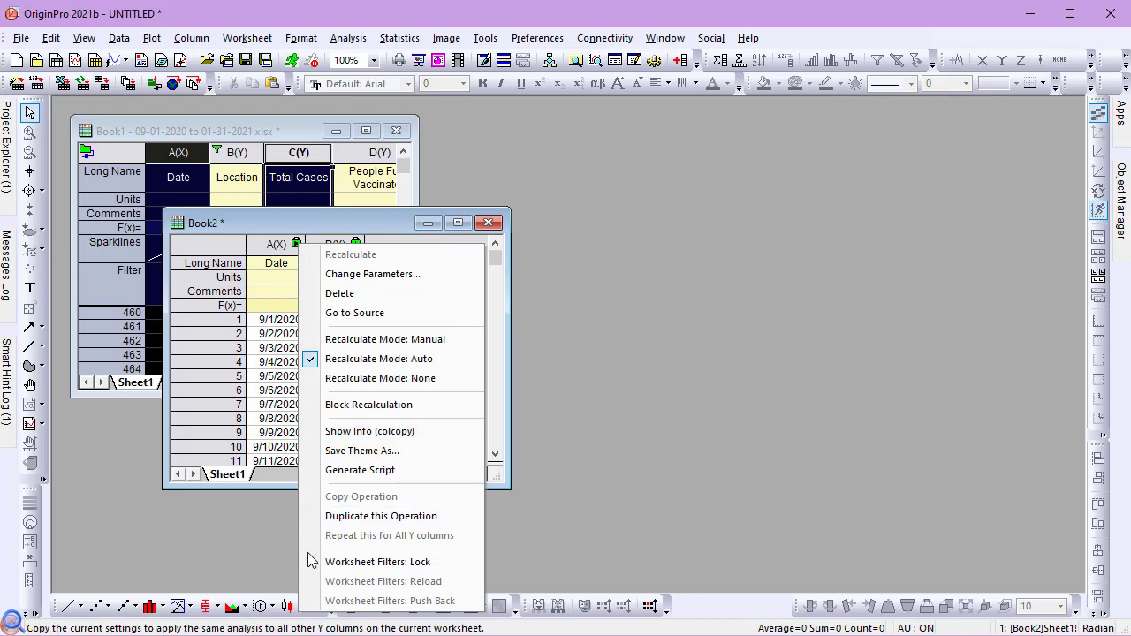
click(311, 565)
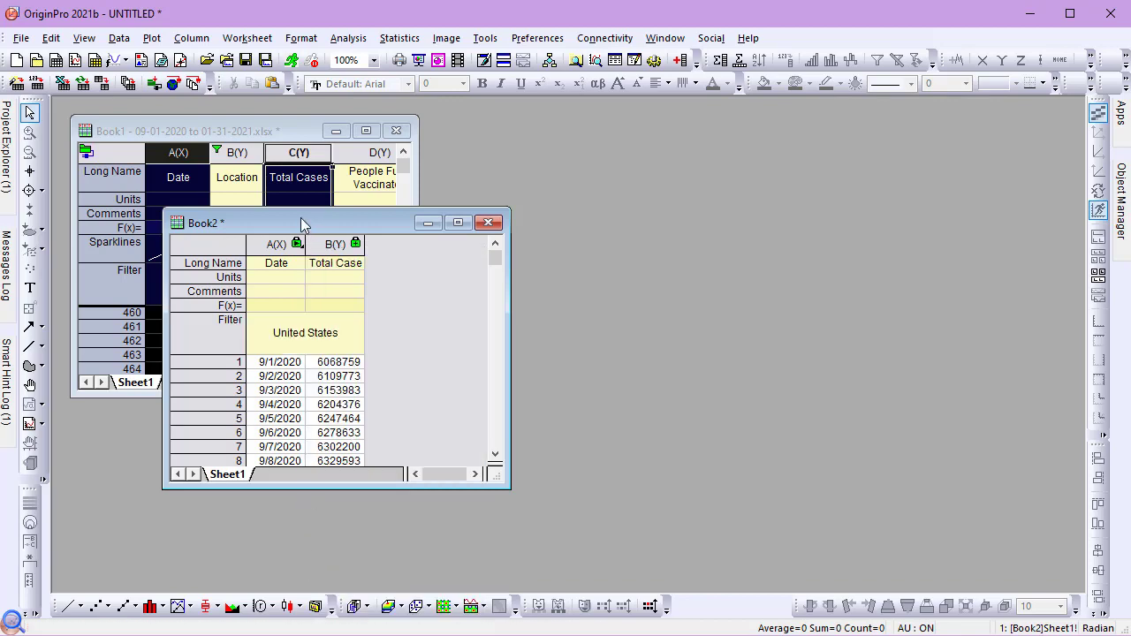
drag(300, 223, 242, 139)
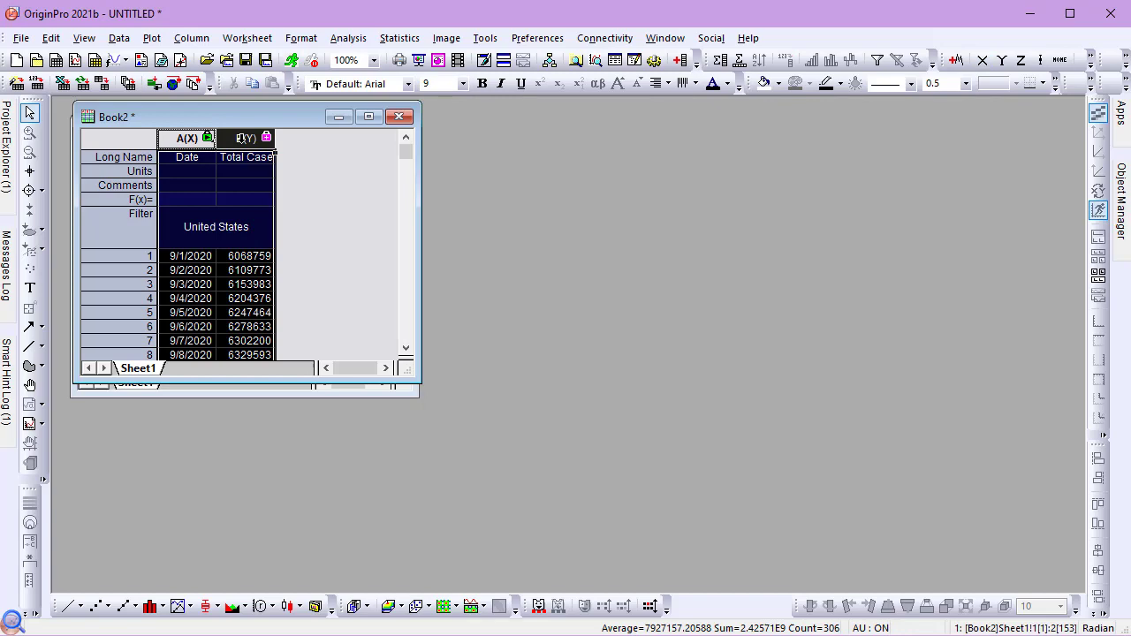
Step: Plot Total Cases against Date from Book2 using the My Area template, creating Graph1
click(151, 38)
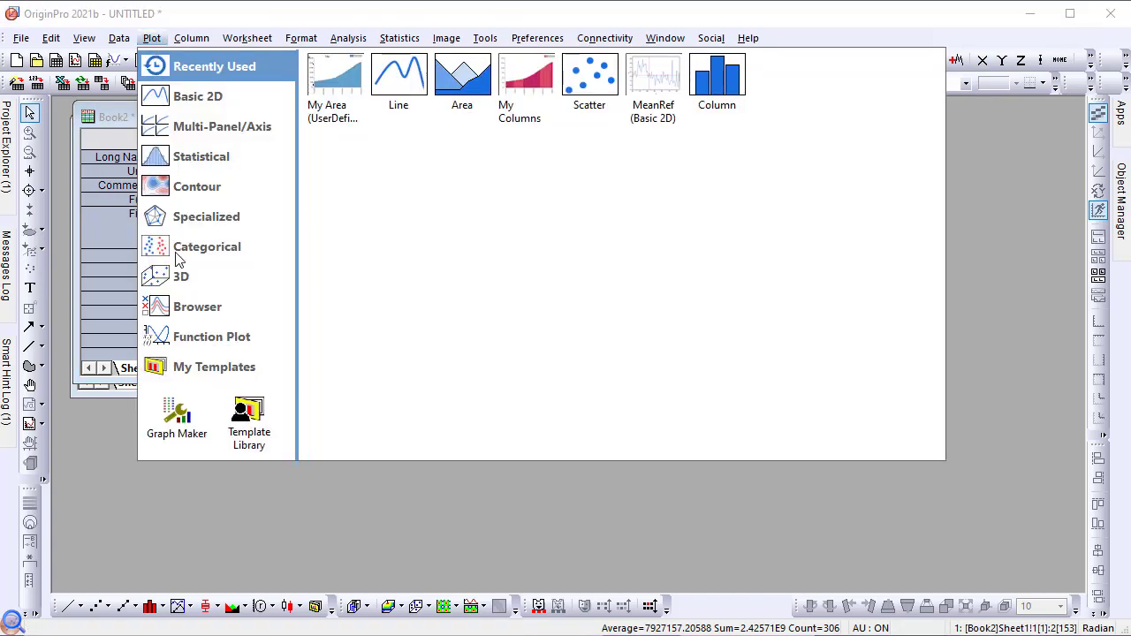
click(252, 422)
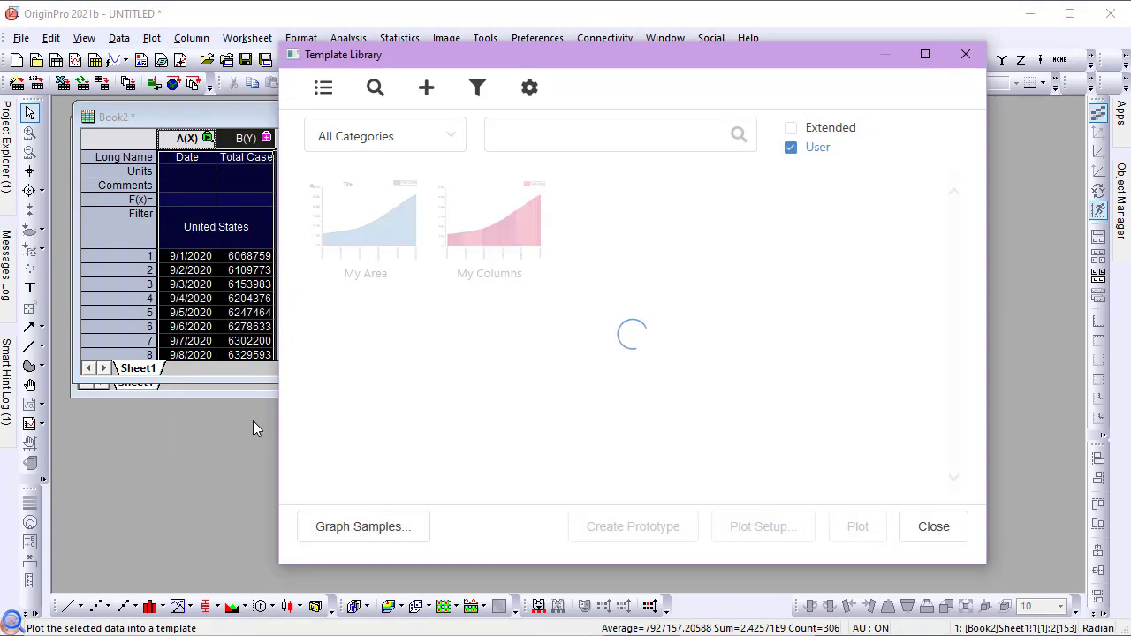
click(378, 228)
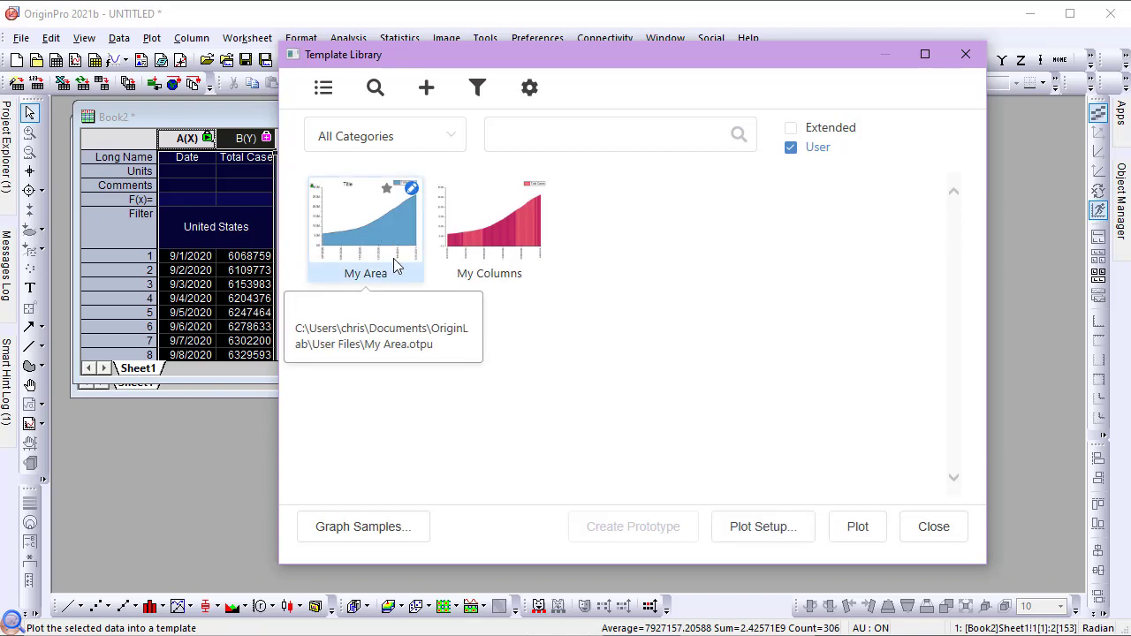
click(844, 526)
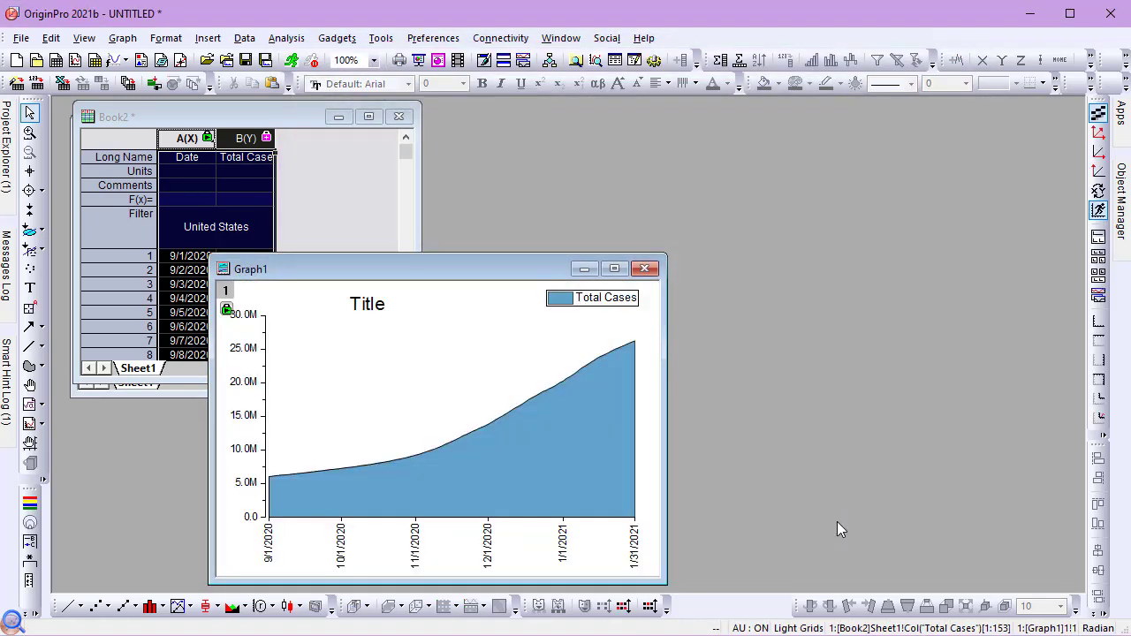
drag(472, 261, 697, 148)
click(700, 170)
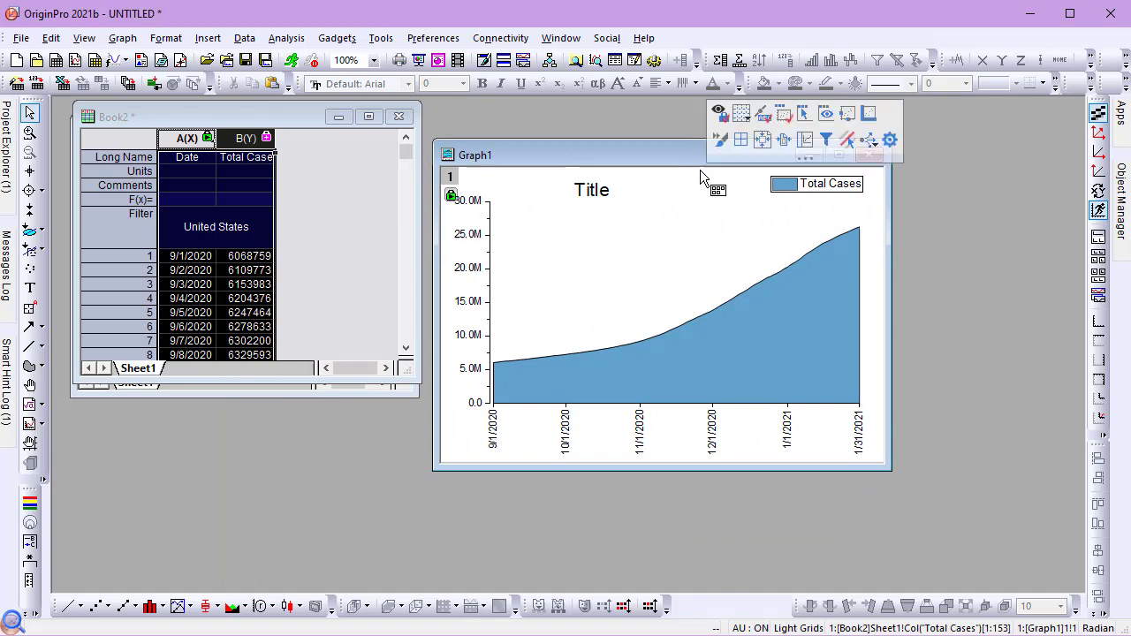
Step: Show Graph1's Data Slicer with Location : United States and enlarge the graph window
click(826, 141)
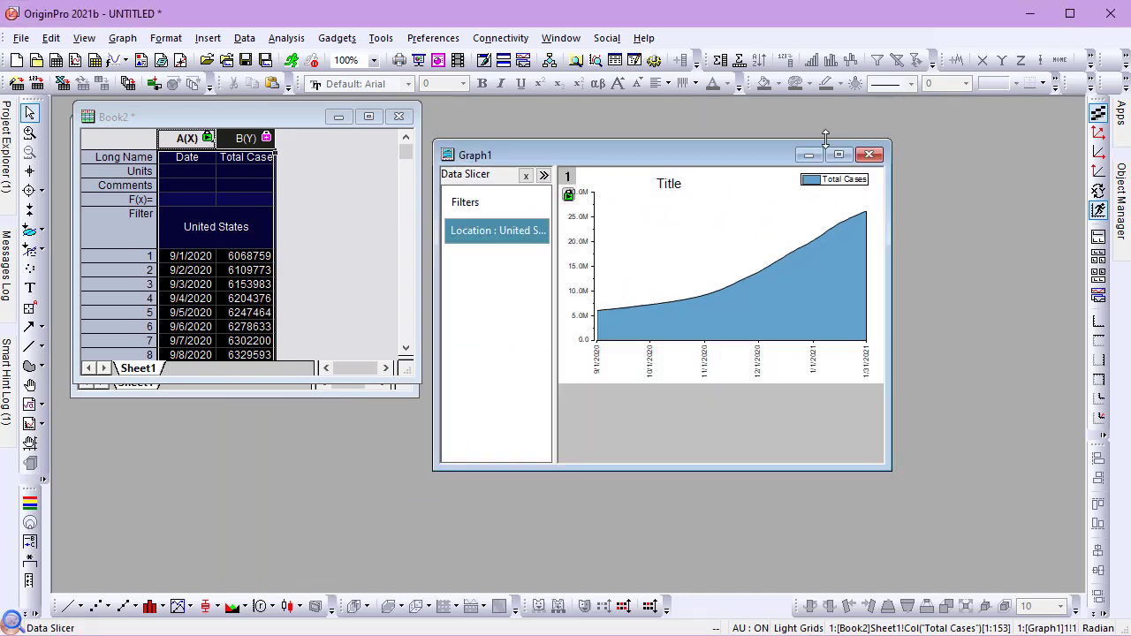
drag(554, 255, 587, 256)
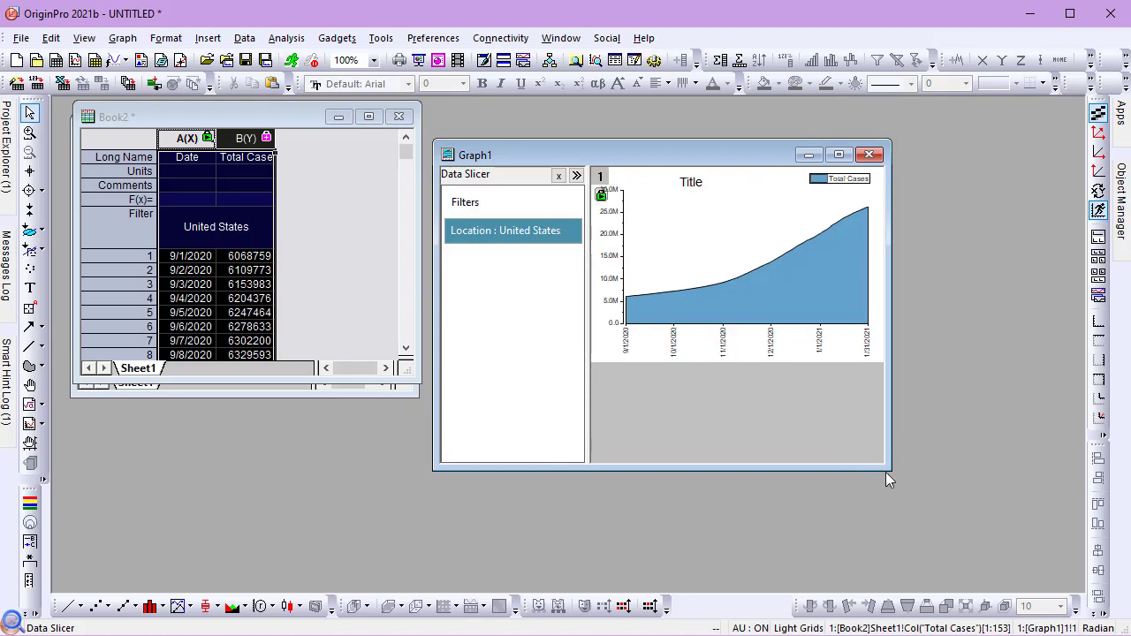
drag(889, 471, 1043, 523)
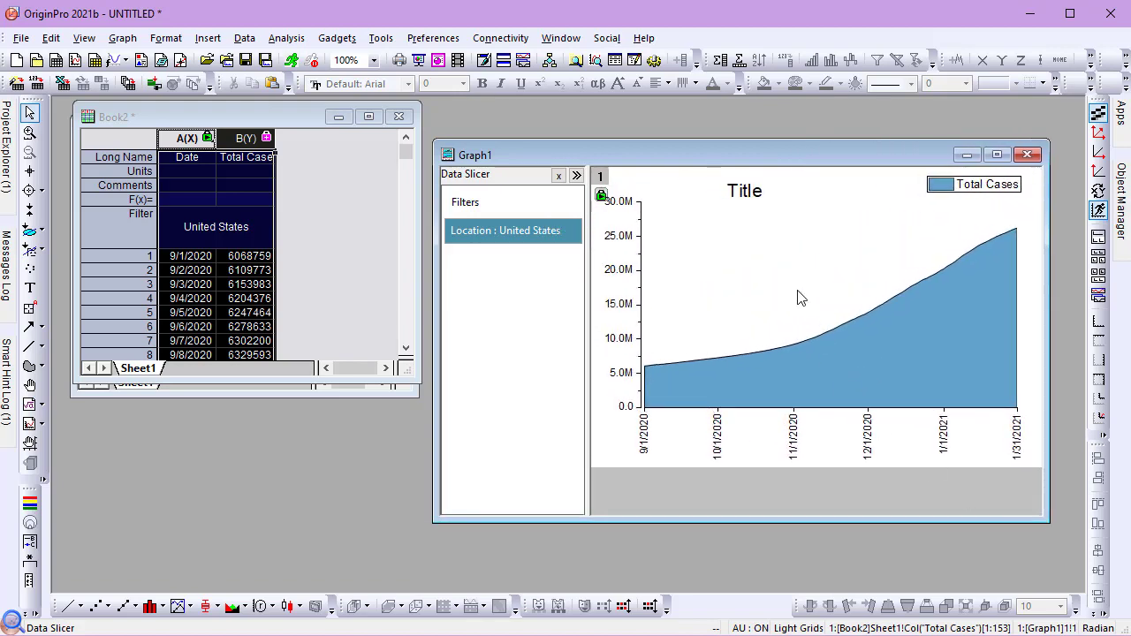
click(743, 196)
Step: Replace the title text with the Filter info variable, value only, so it reads United States
drag(729, 198, 757, 198)
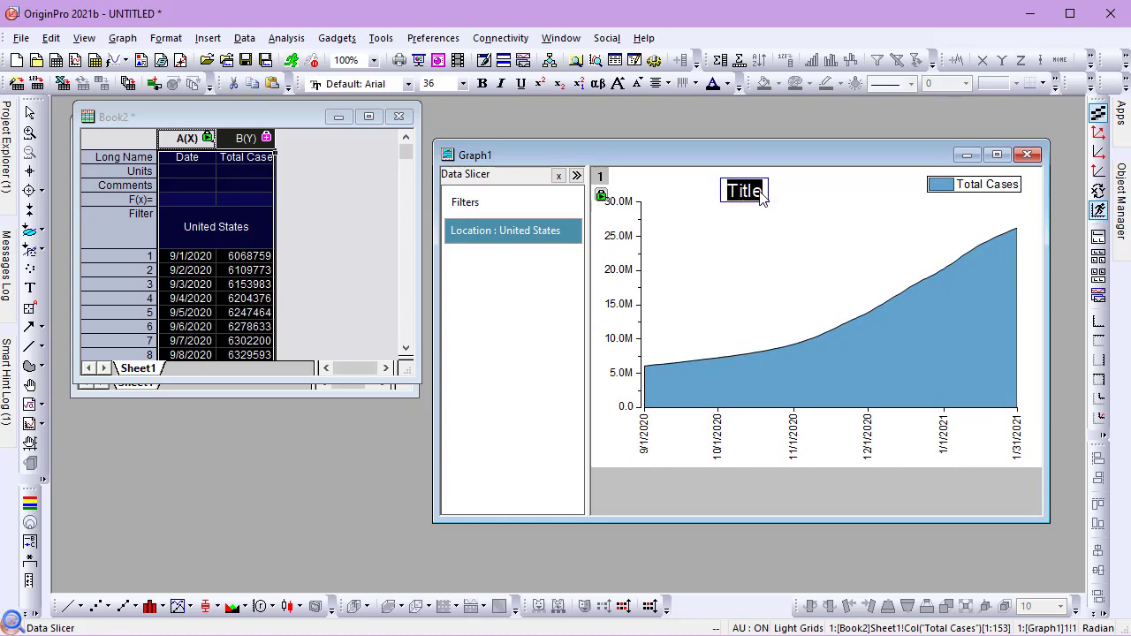
right_click(758, 198)
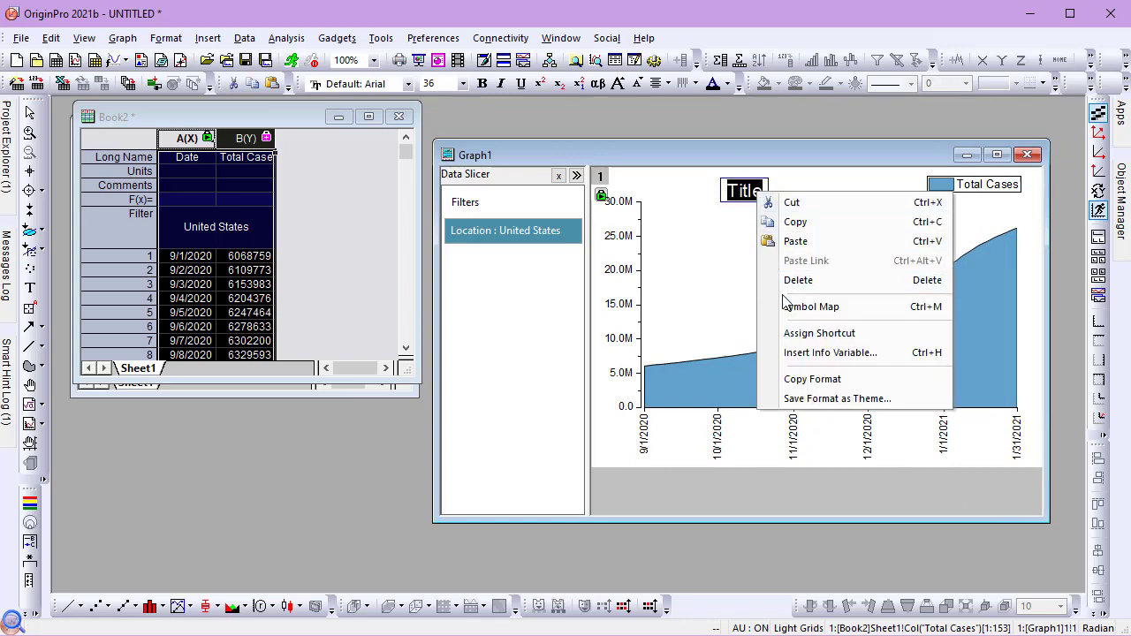
click(783, 349)
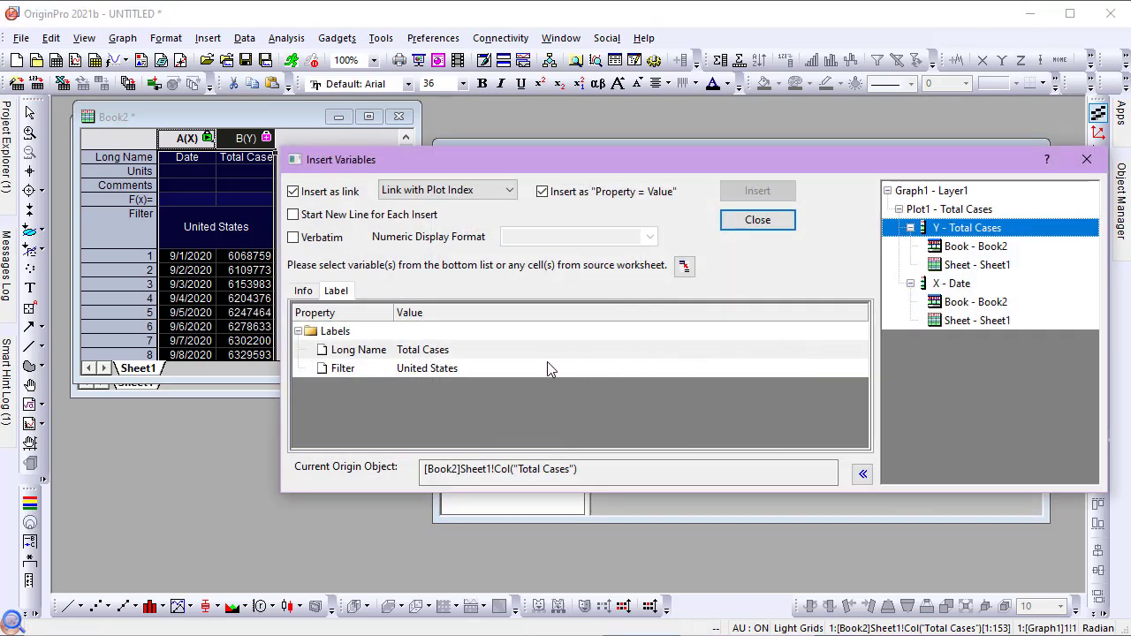
click(466, 364)
click(542, 192)
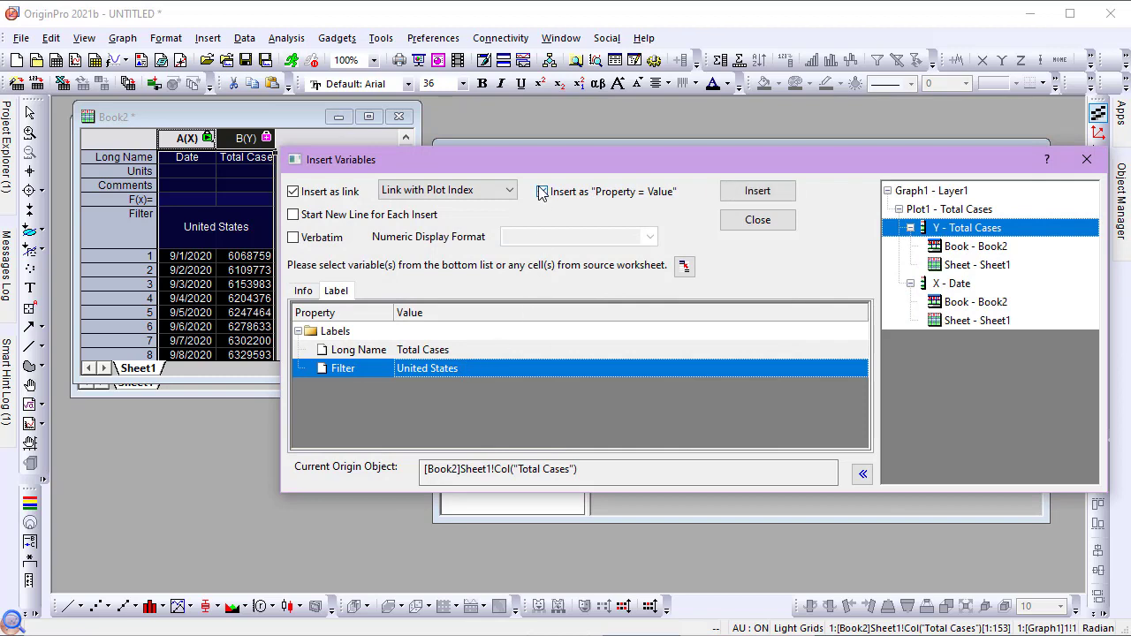
click(734, 190)
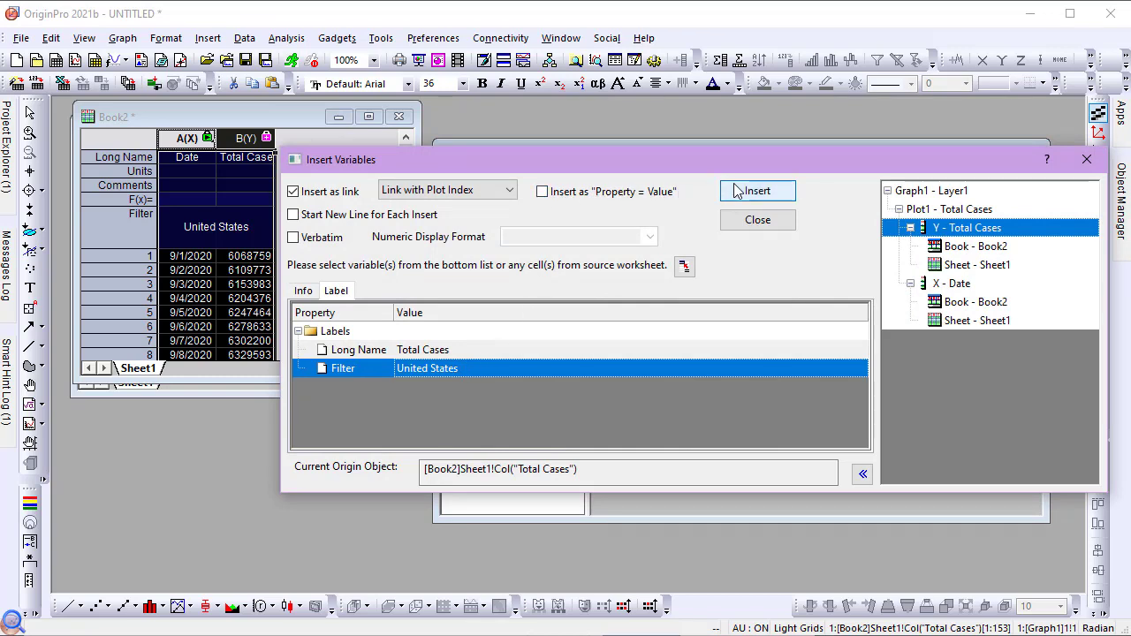
click(742, 221)
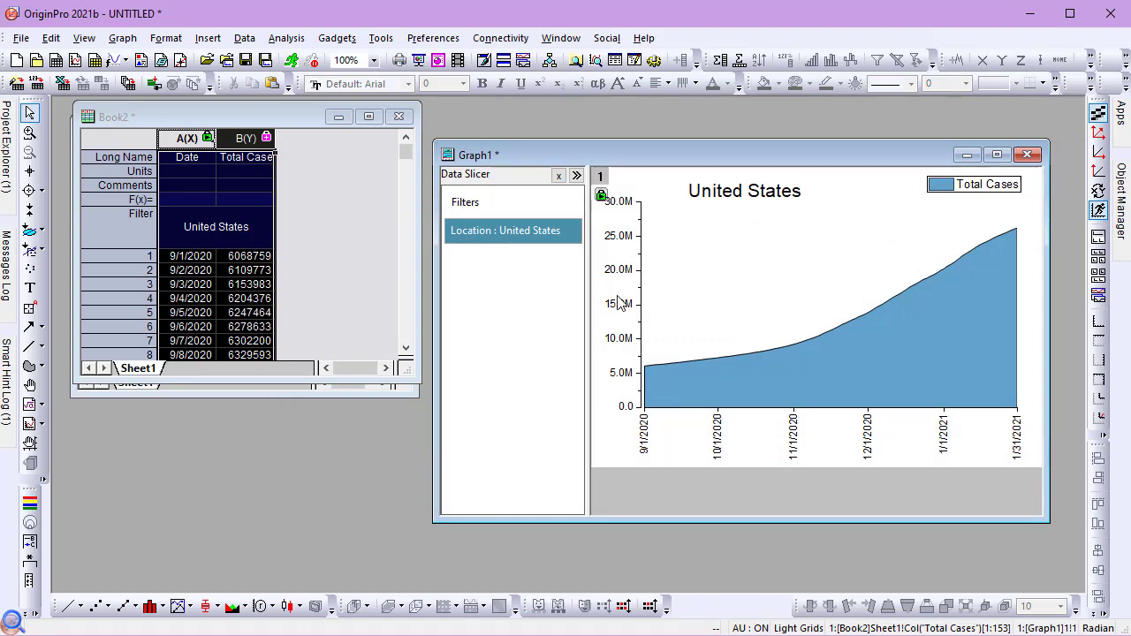
Step: Embed Graph1 as a sheet in Book2 and duplicate the workbook as Book3
right_click(144, 369)
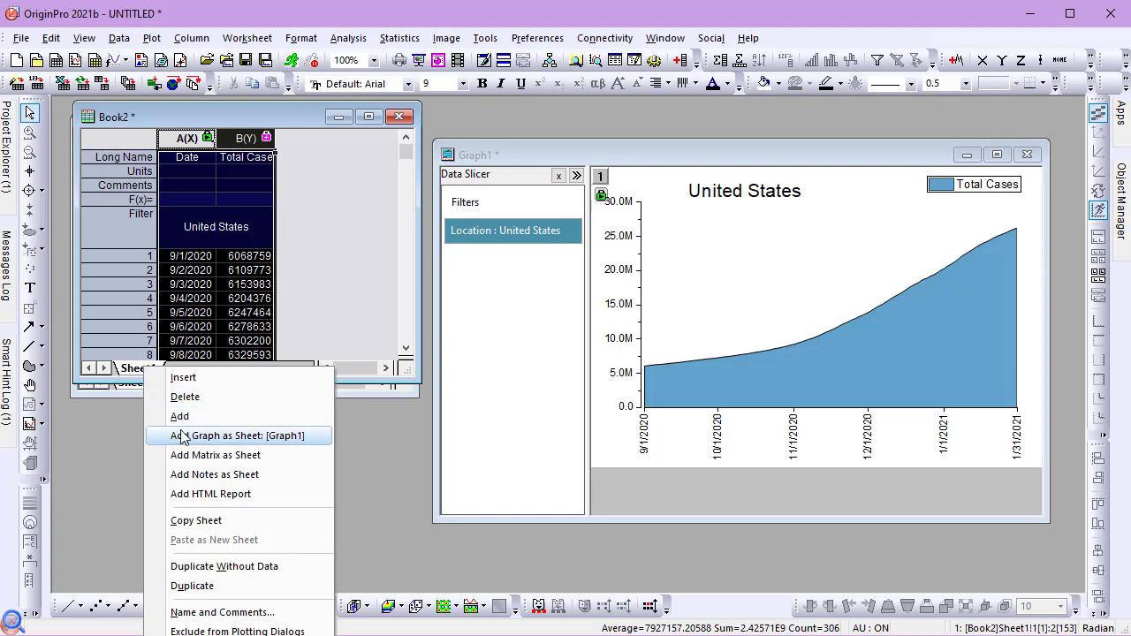
click(180, 436)
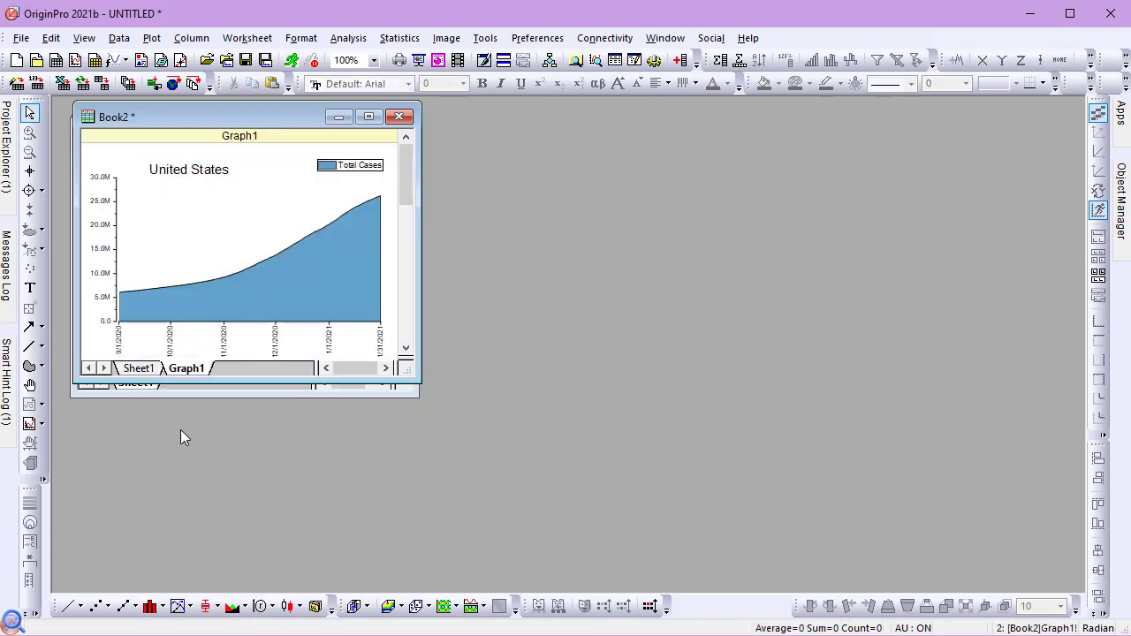
right_click(177, 122)
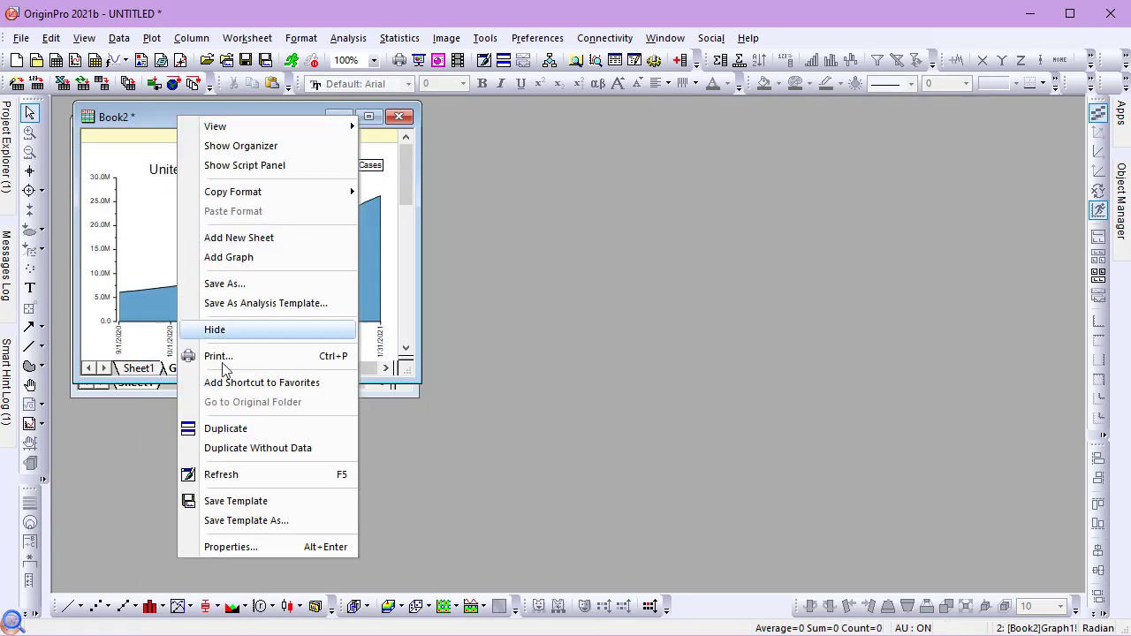
click(218, 429)
mouse_move(304, 316)
mouse_down()
mouse_move(189, 223)
mouse_move(146, 166)
mouse_up()
Step: Make two more duplicates, Book4 and Book5, cascading their windows
right_click(148, 166)
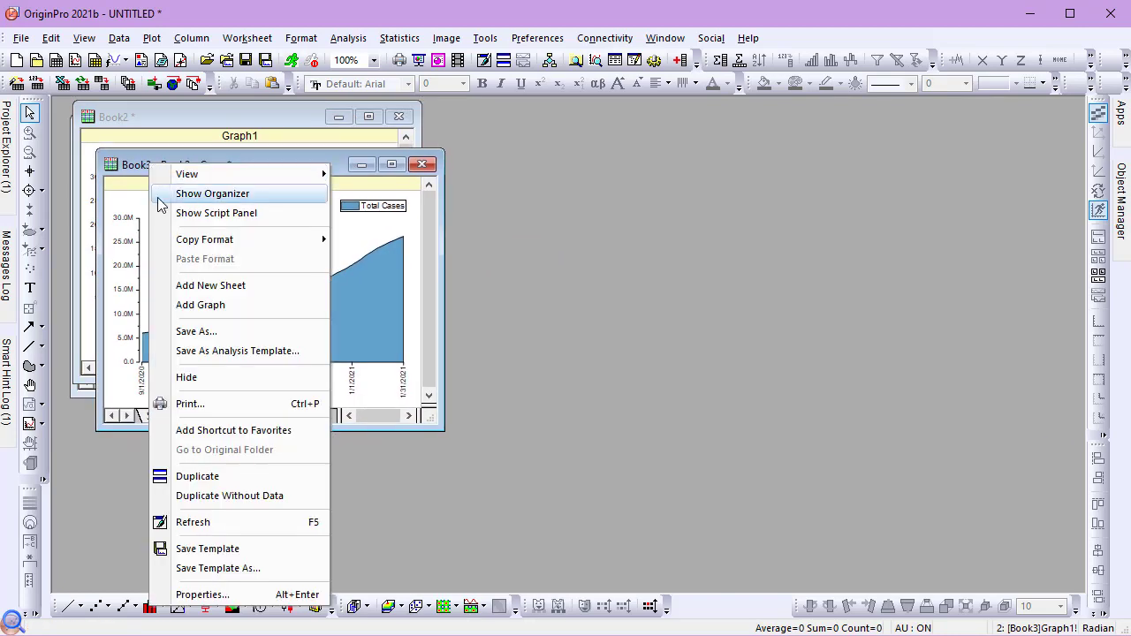
click(207, 477)
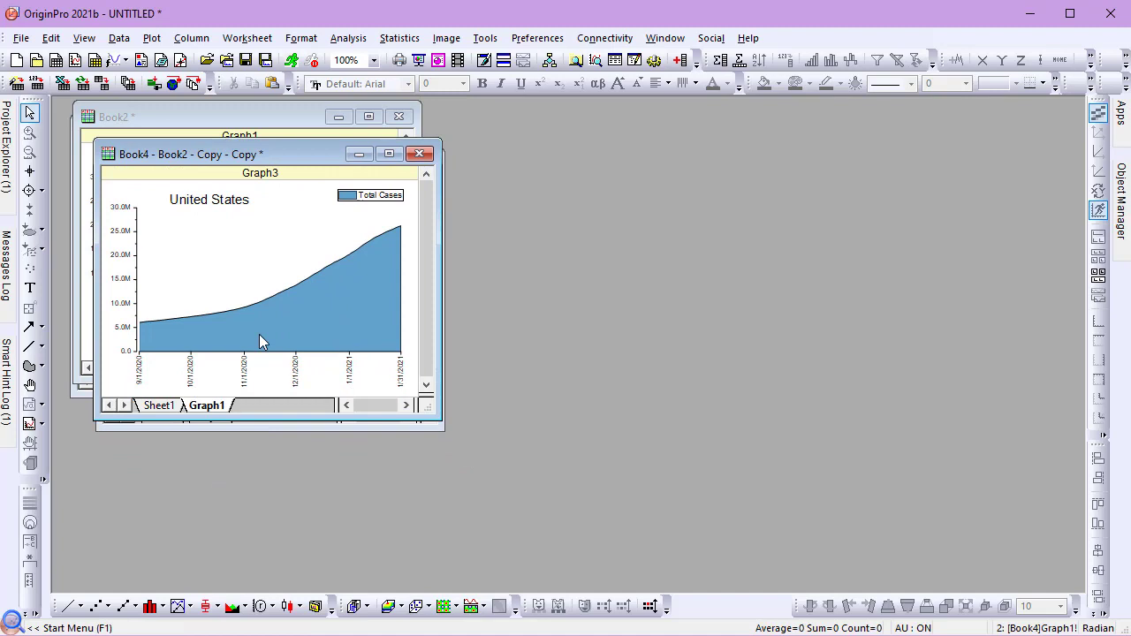
drag(239, 173, 260, 207)
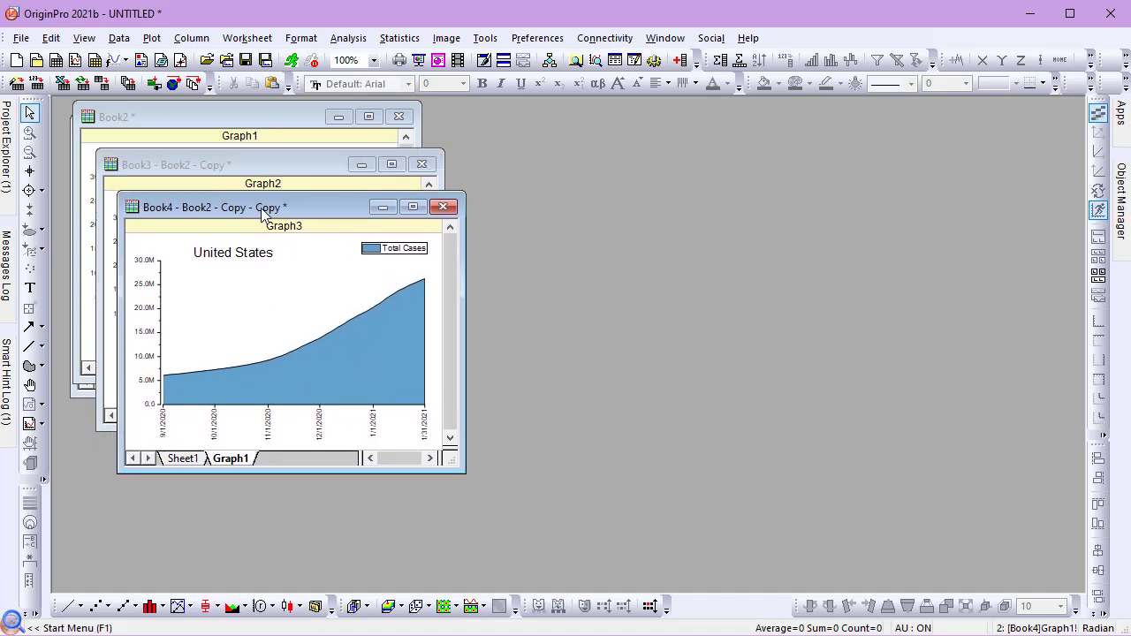
right_click(261, 207)
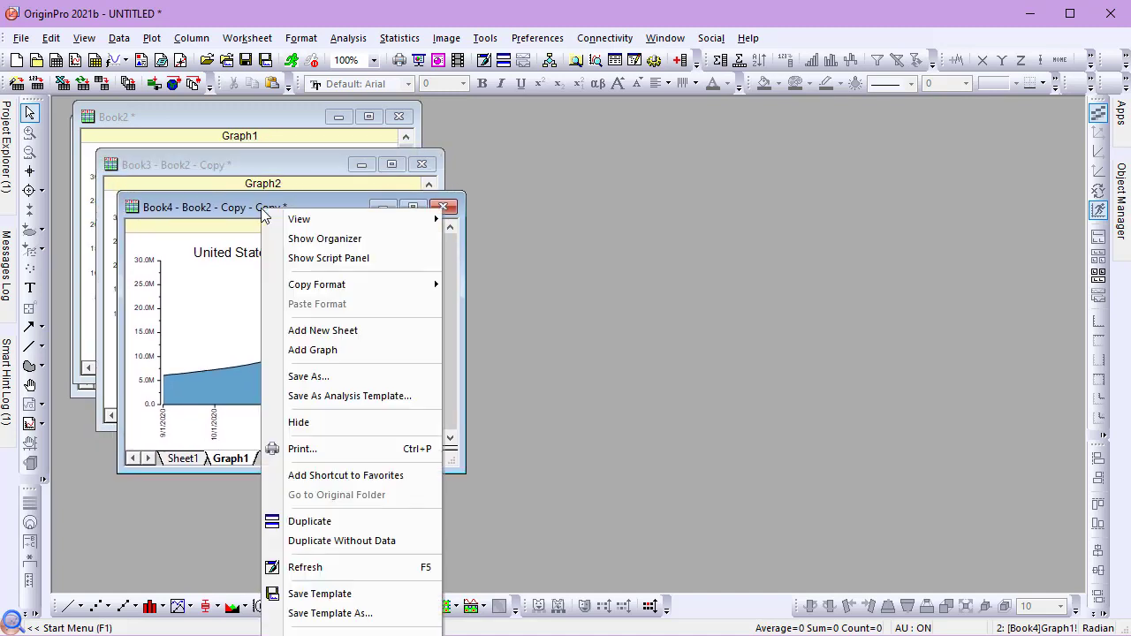
click(301, 521)
drag(298, 208, 320, 268)
Step: Slice Book5's embedded graph to Israel and re-embed it in the workbook
double_click(331, 361)
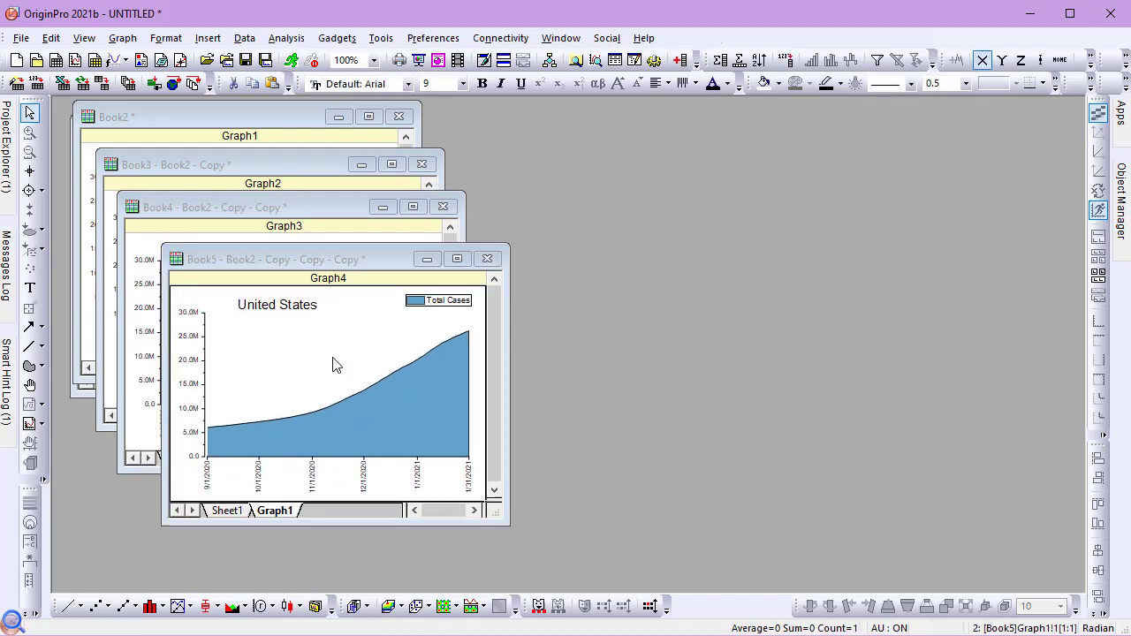
click(281, 301)
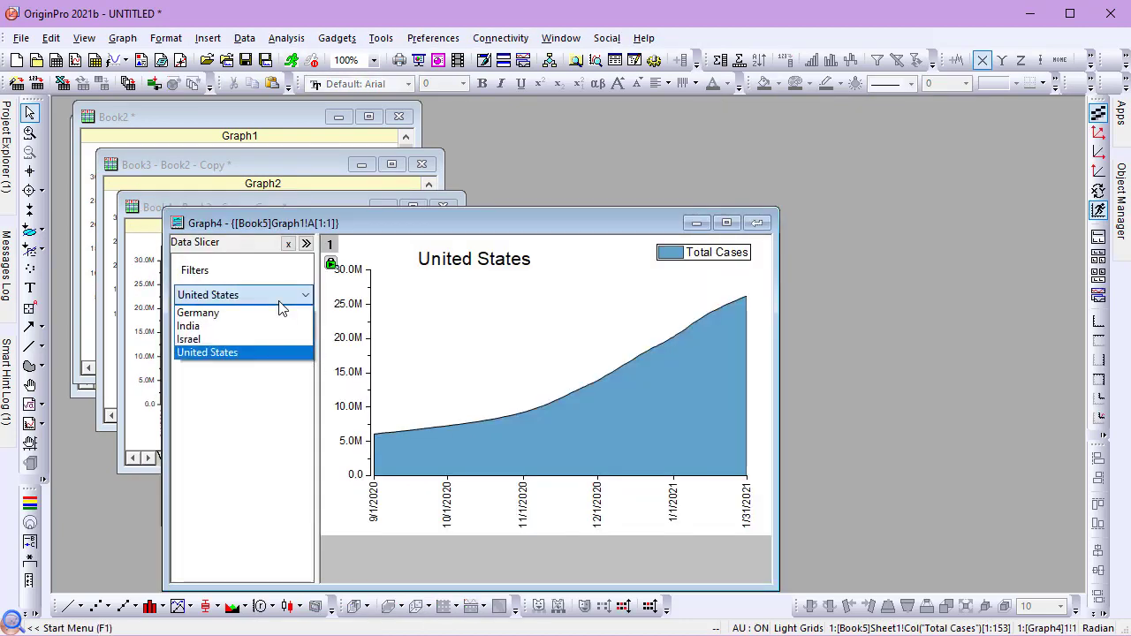
click(255, 339)
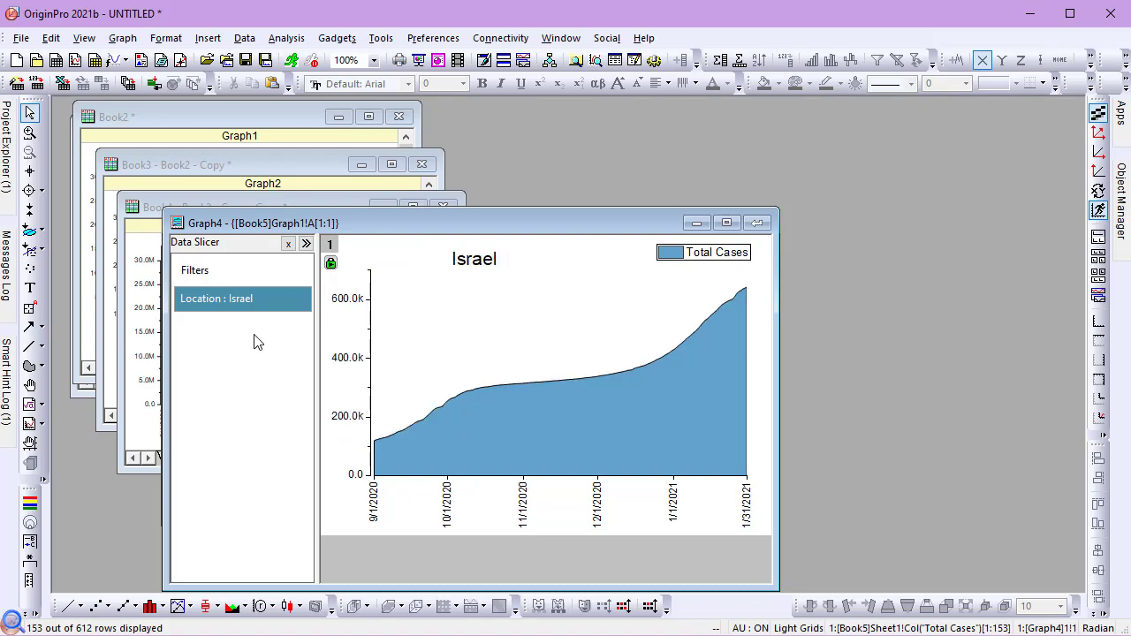
click(758, 223)
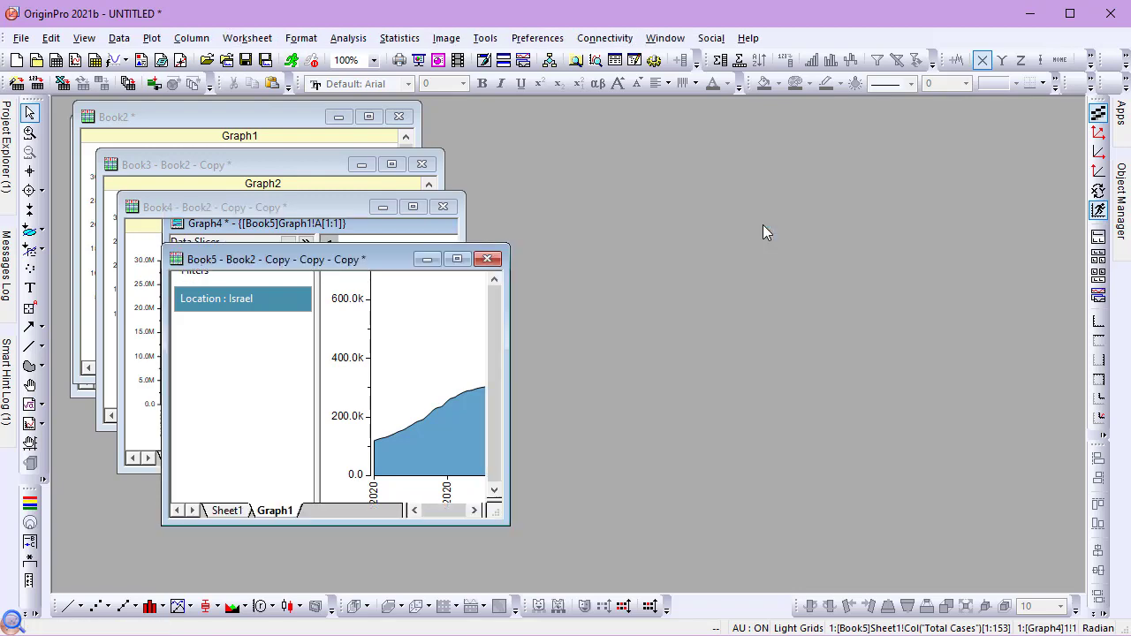
click(339, 206)
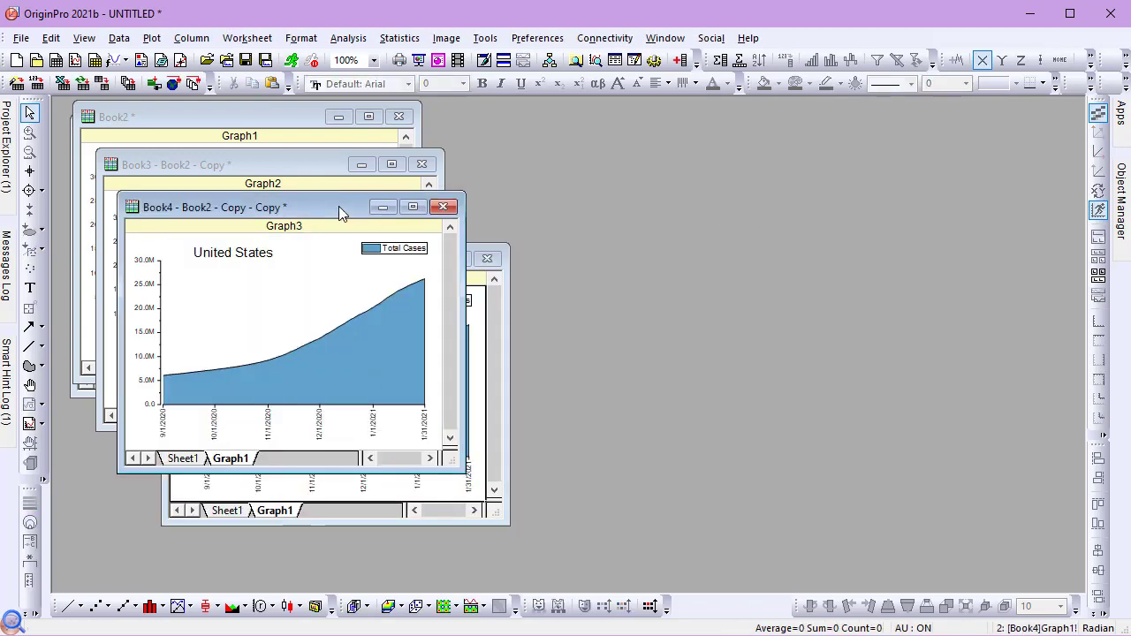
Step: Slice Book4's embedded graph to India and re-embed it
double_click(318, 283)
click(221, 252)
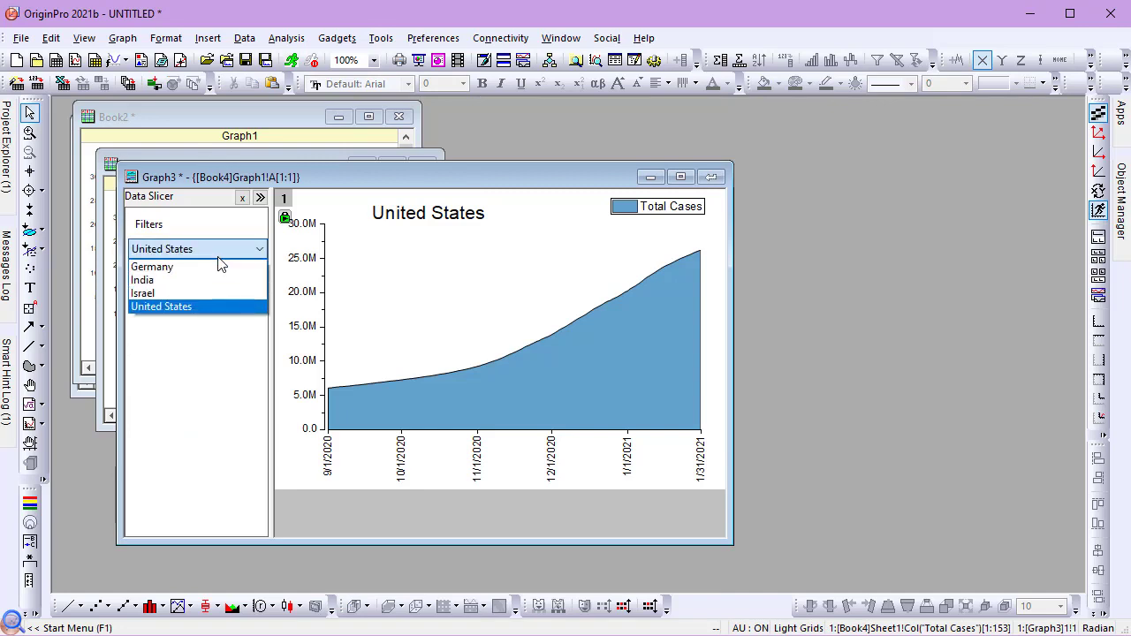
click(209, 281)
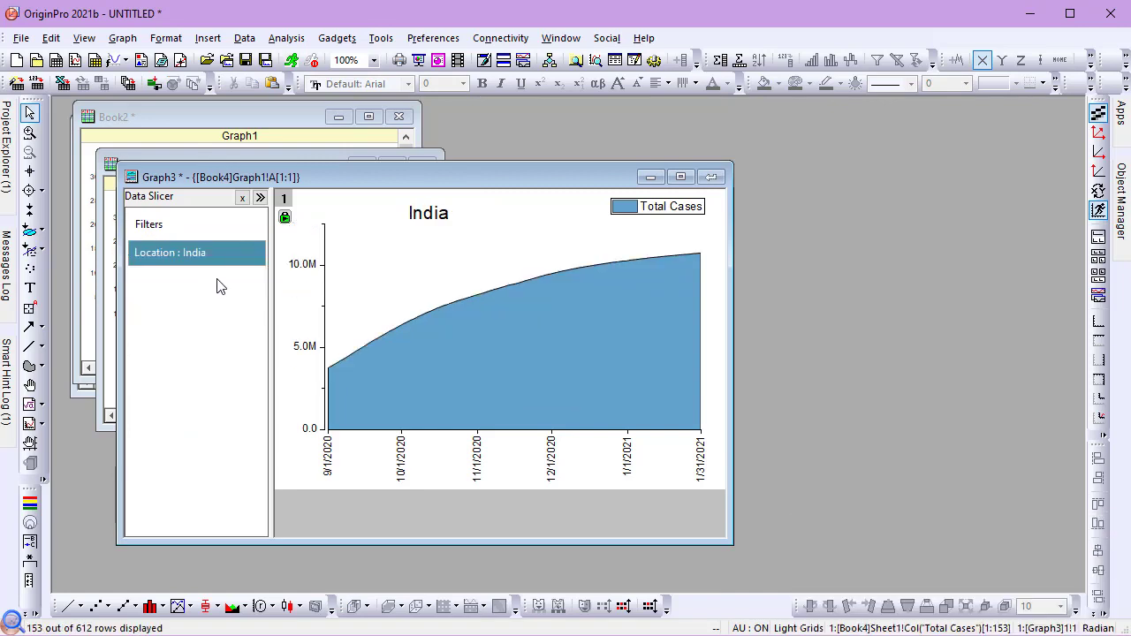
click(711, 178)
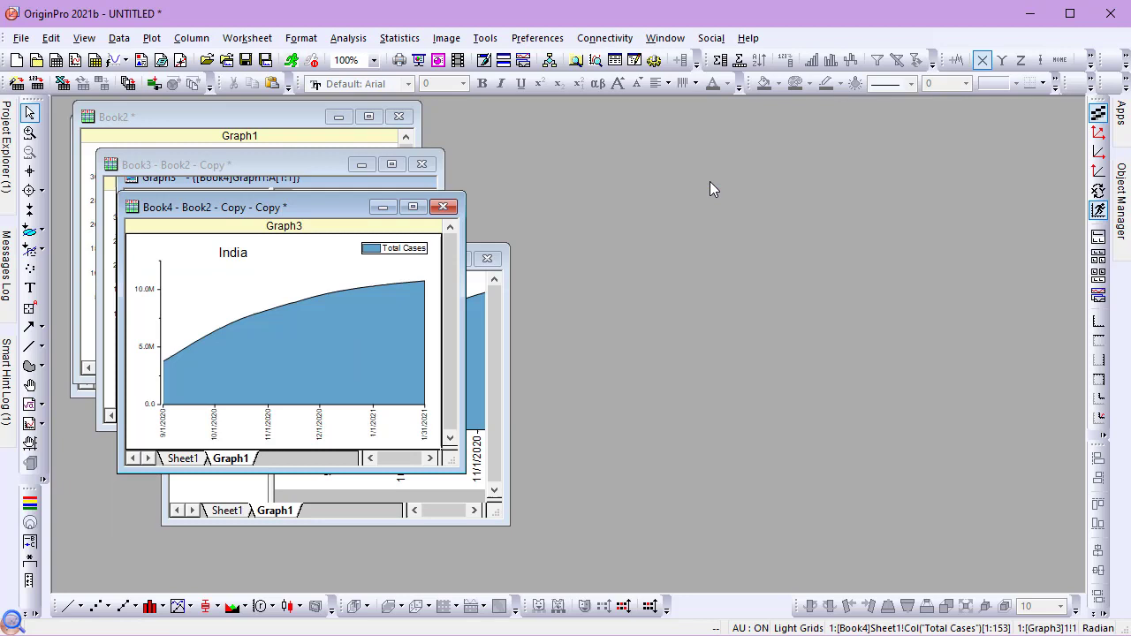
Step: Slice Book3's embedded graph to Germany, re-embed it, then reopen it in its own window
click(329, 165)
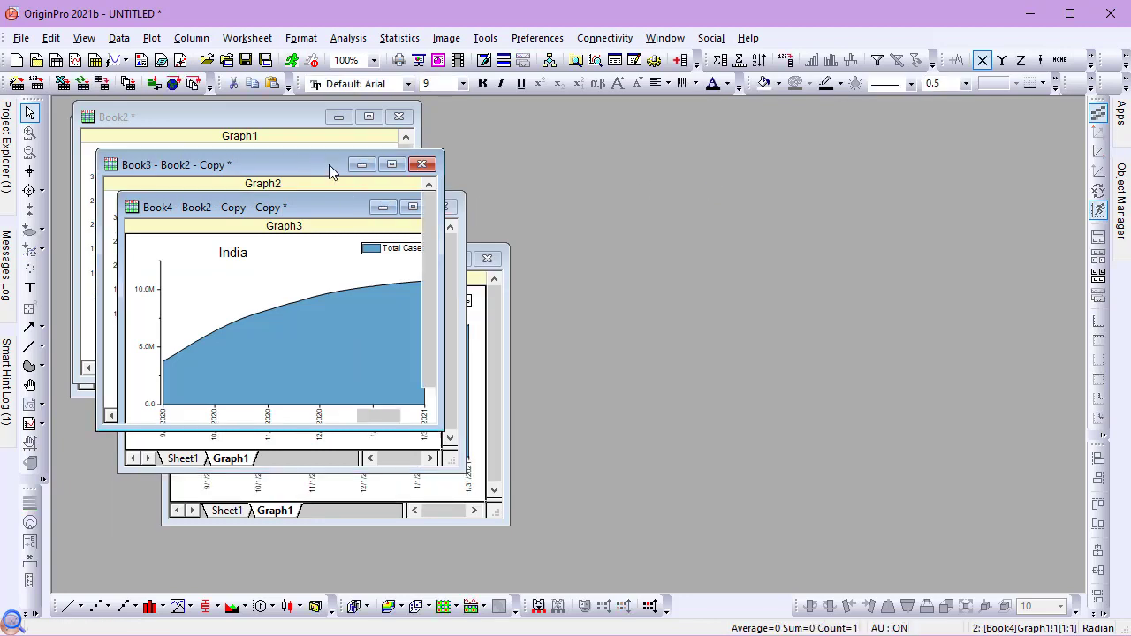
double_click(320, 237)
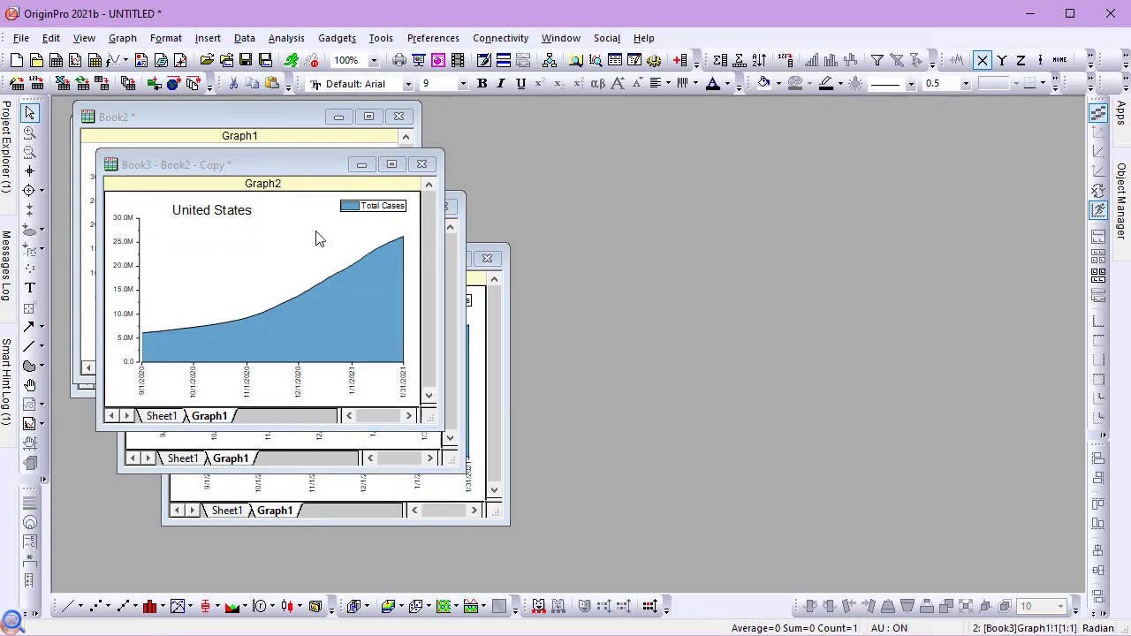
click(195, 212)
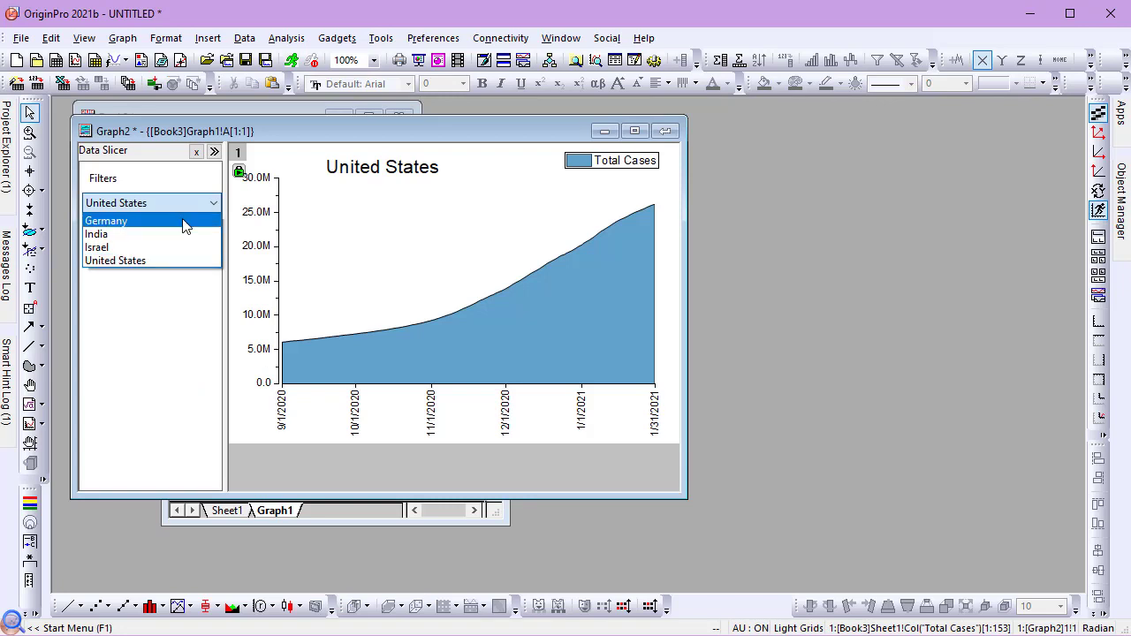
click(185, 222)
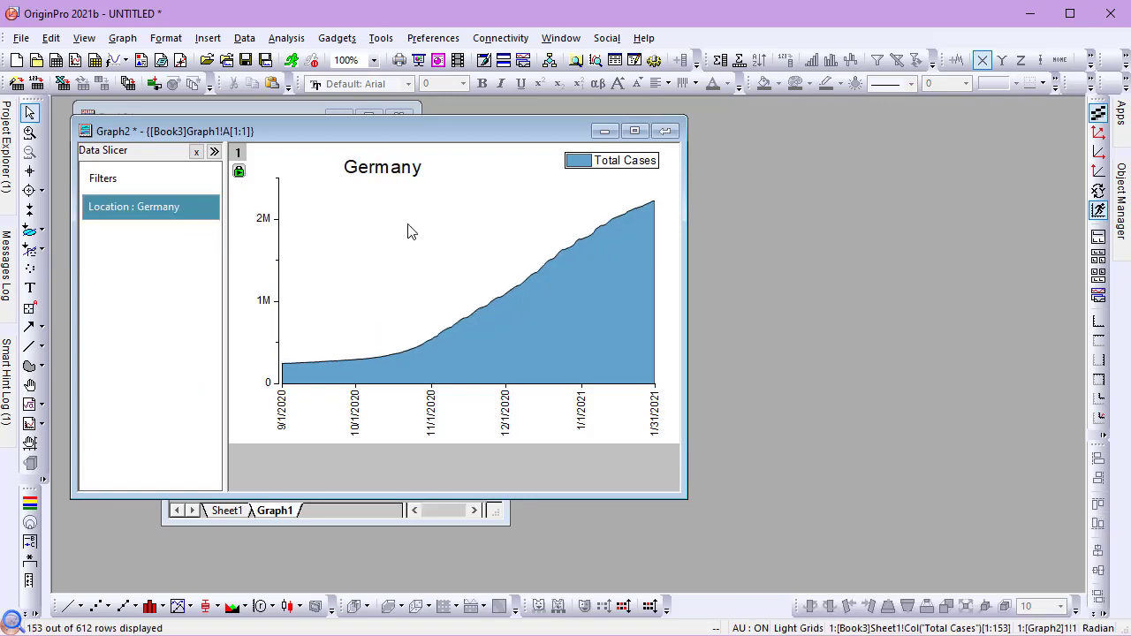
click(667, 132)
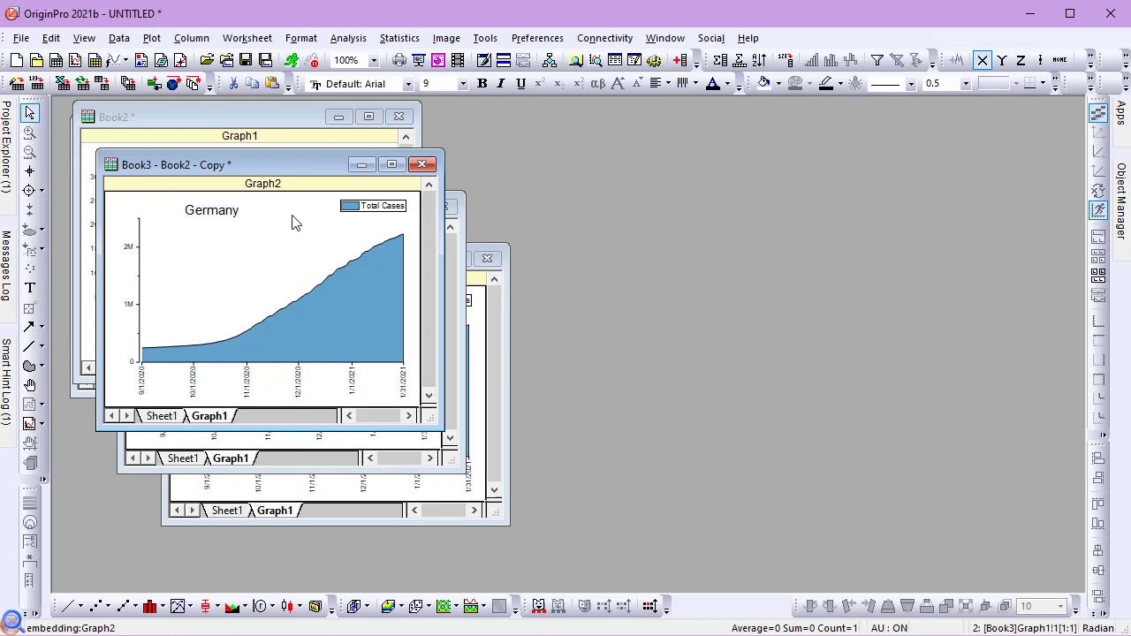
double_click(294, 223)
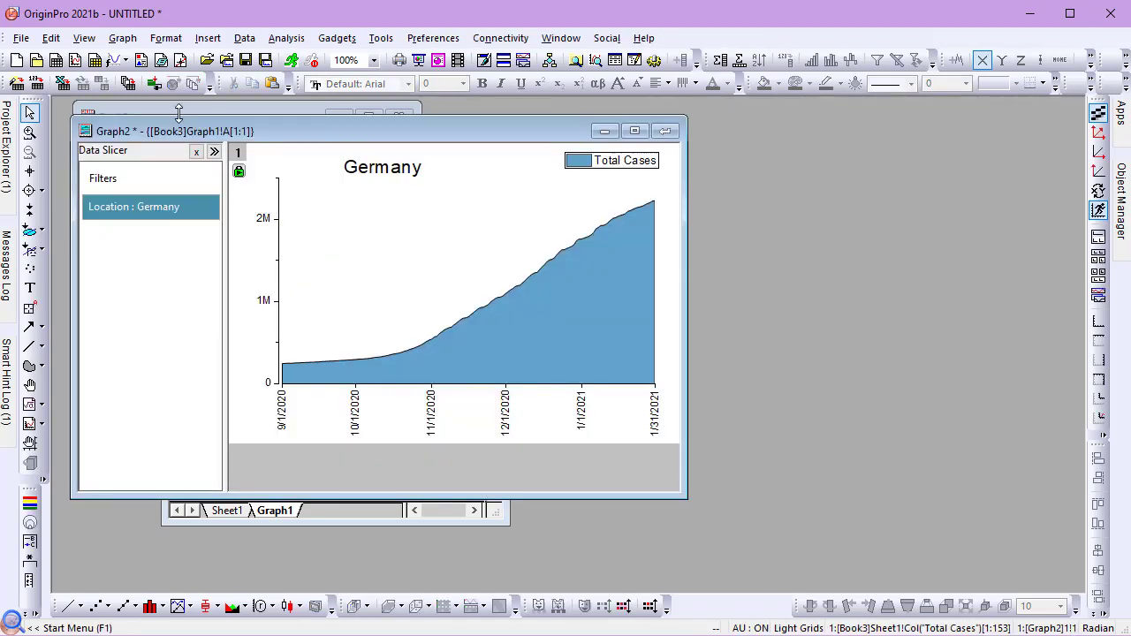
click(123, 38)
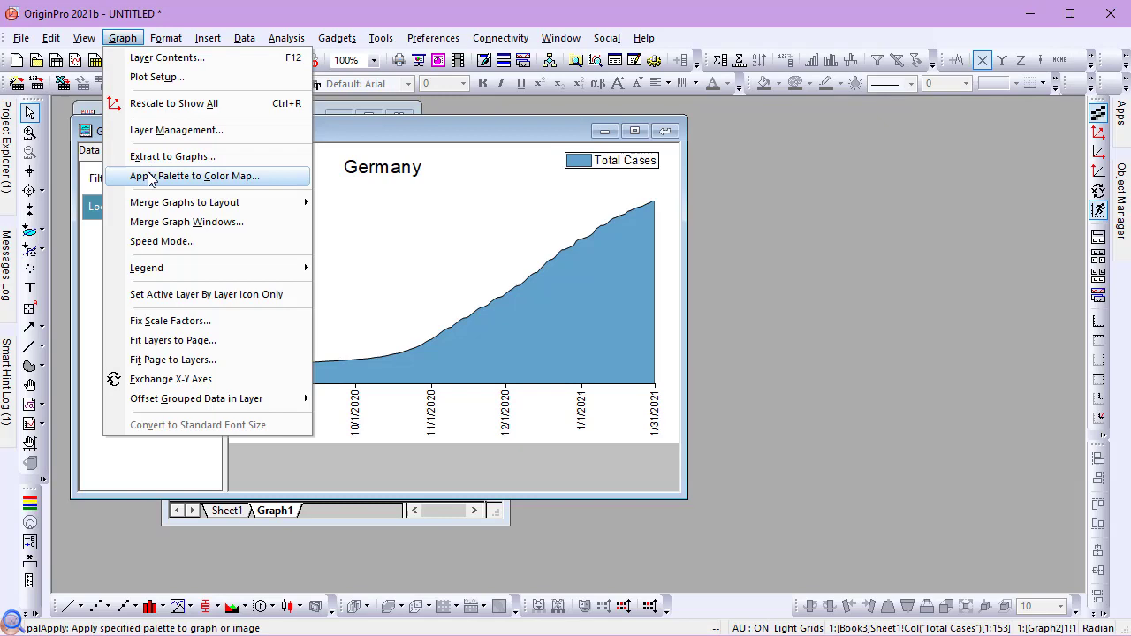
Step: Merge all active-folder graphs, including embedded ones, into a 2x2 Layout1 and enlarge it
mouse_move(177, 204)
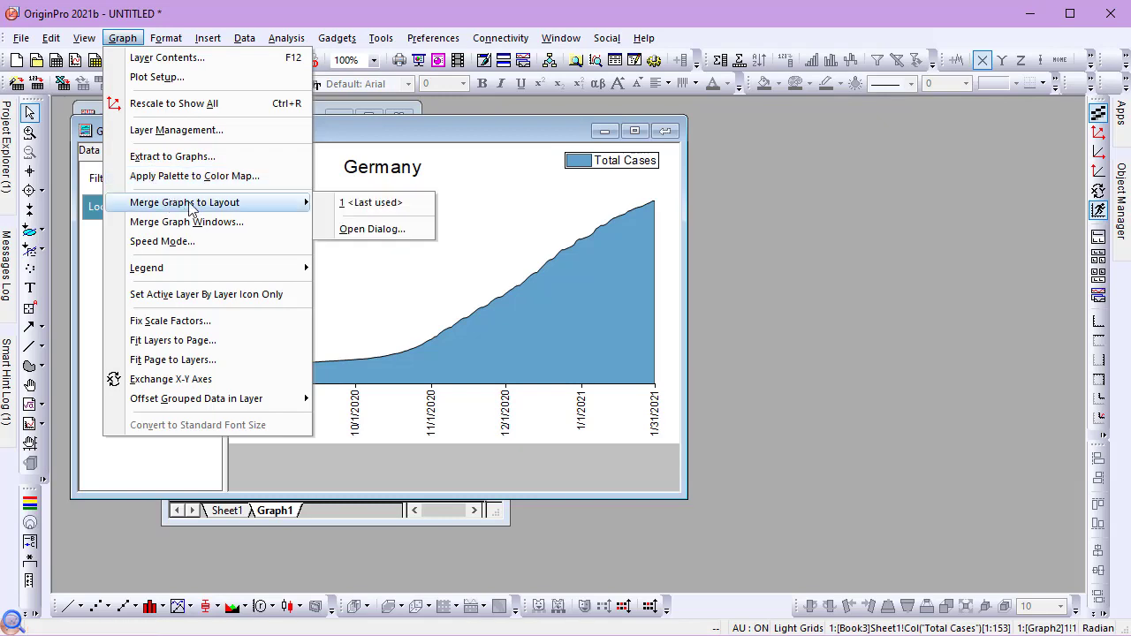
click(340, 229)
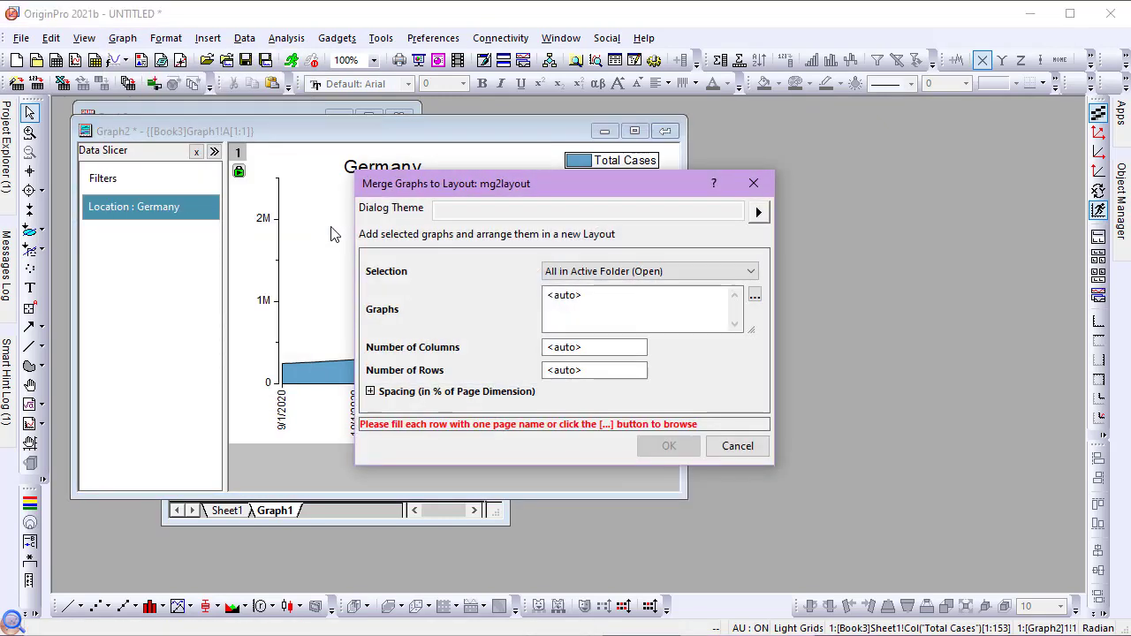
click(636, 274)
click(638, 323)
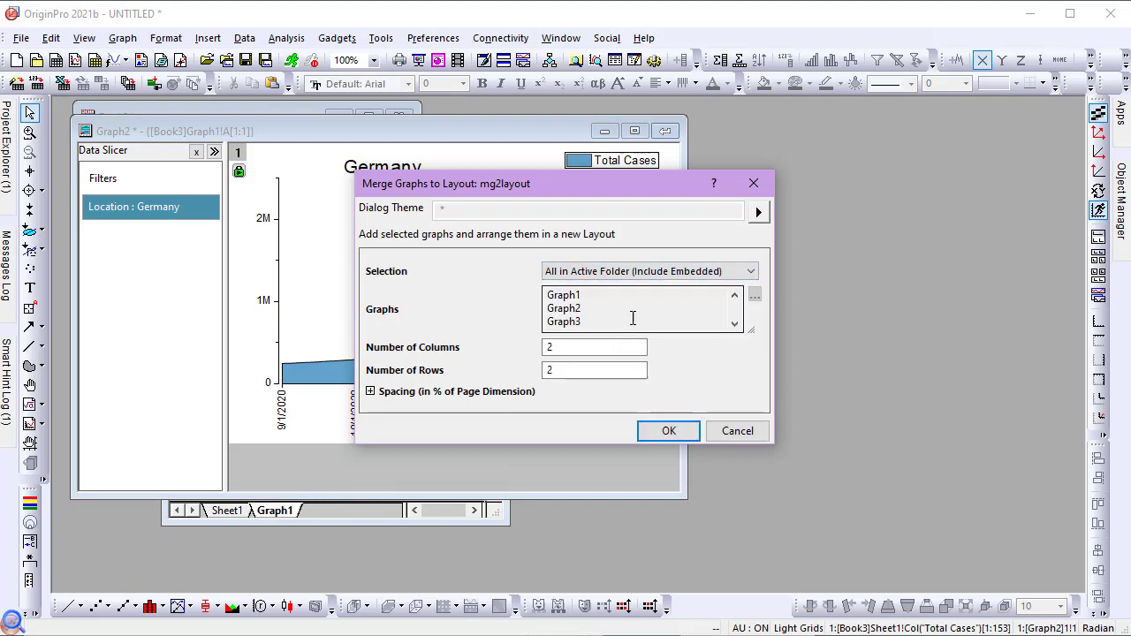
click(675, 428)
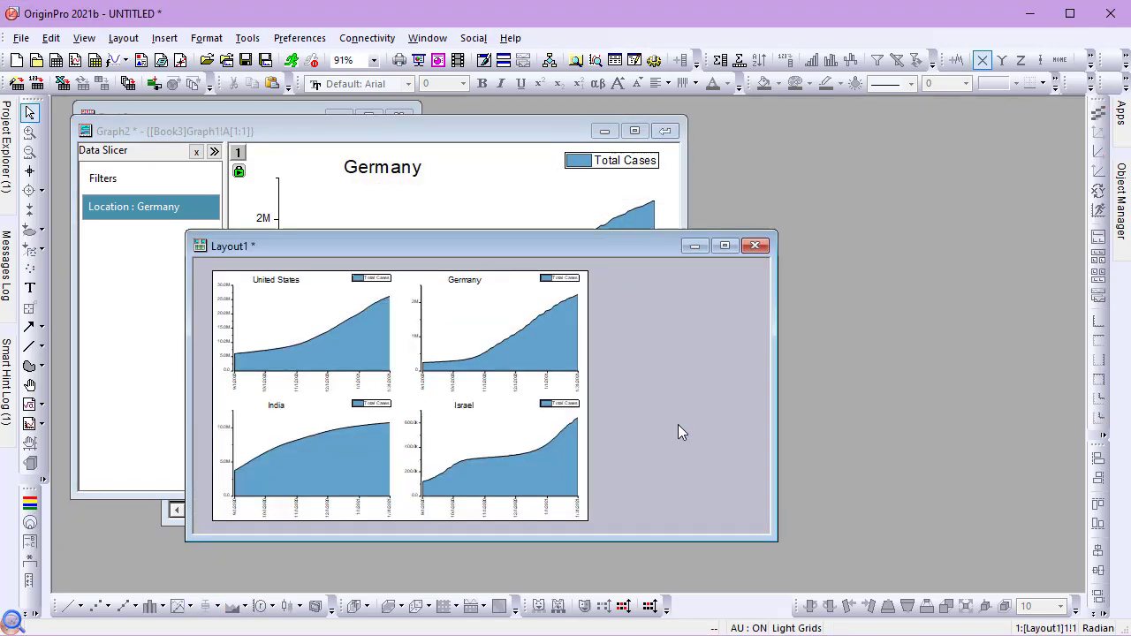
drag(767, 535, 832, 577)
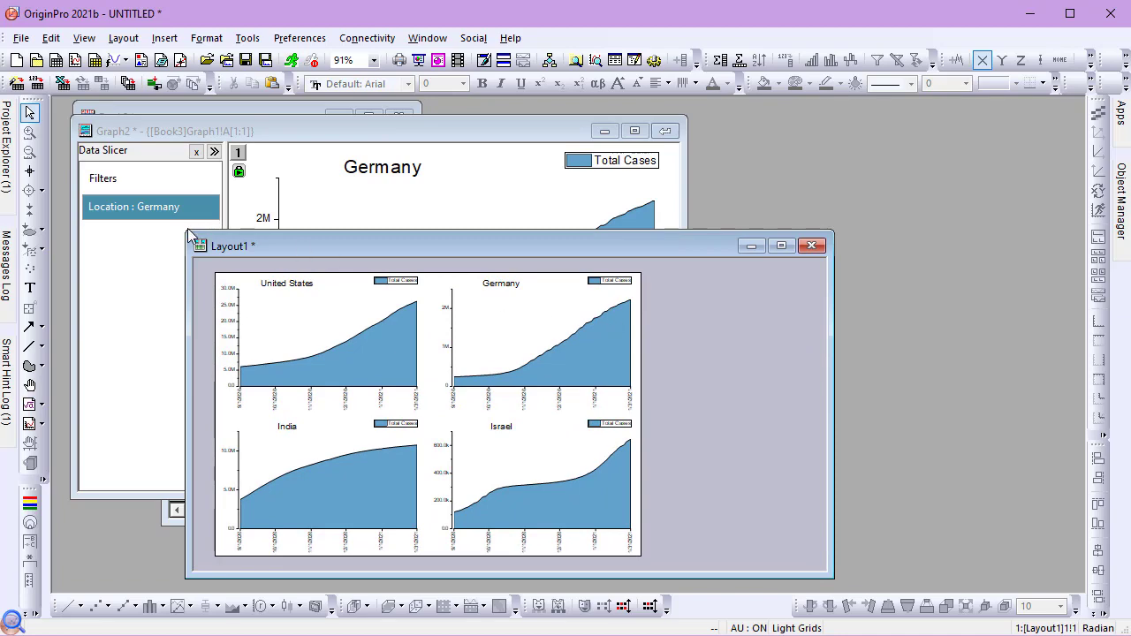
drag(189, 235, 90, 116)
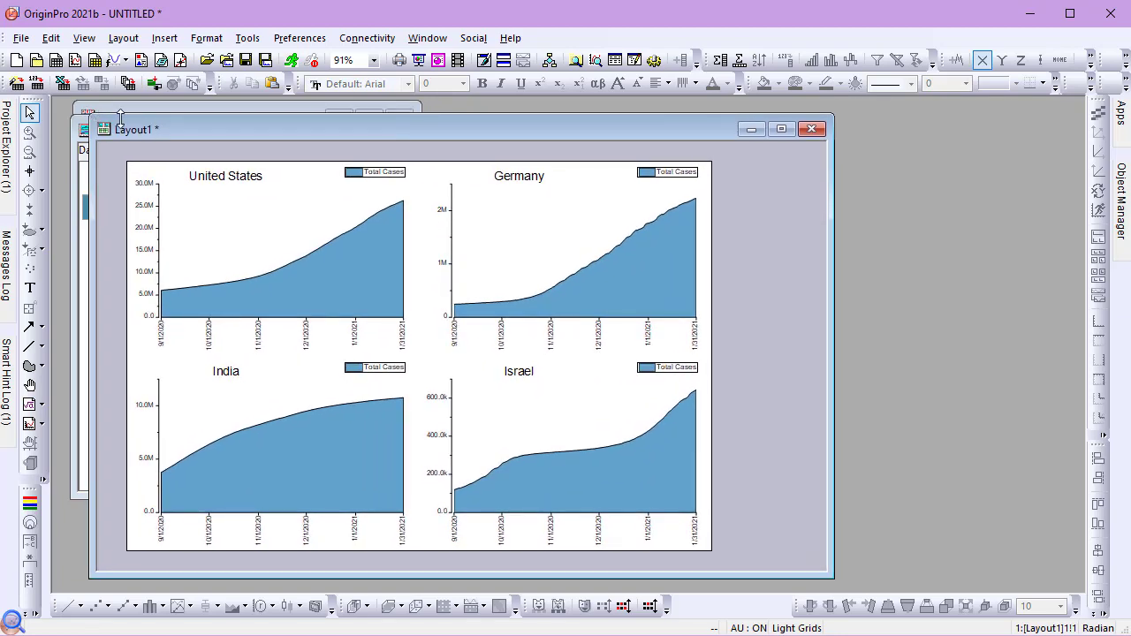
drag(173, 132, 533, 131)
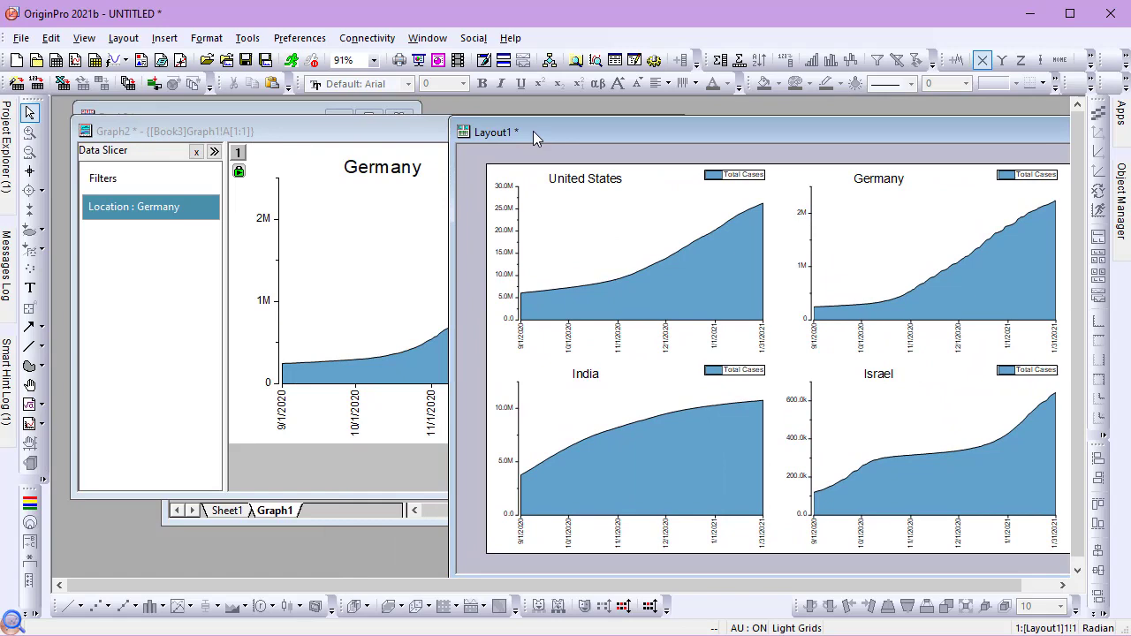
Step: Close the Germany graph and minimize Book2, Book3, India and Israel windows, leaving Book1 active
click(163, 130)
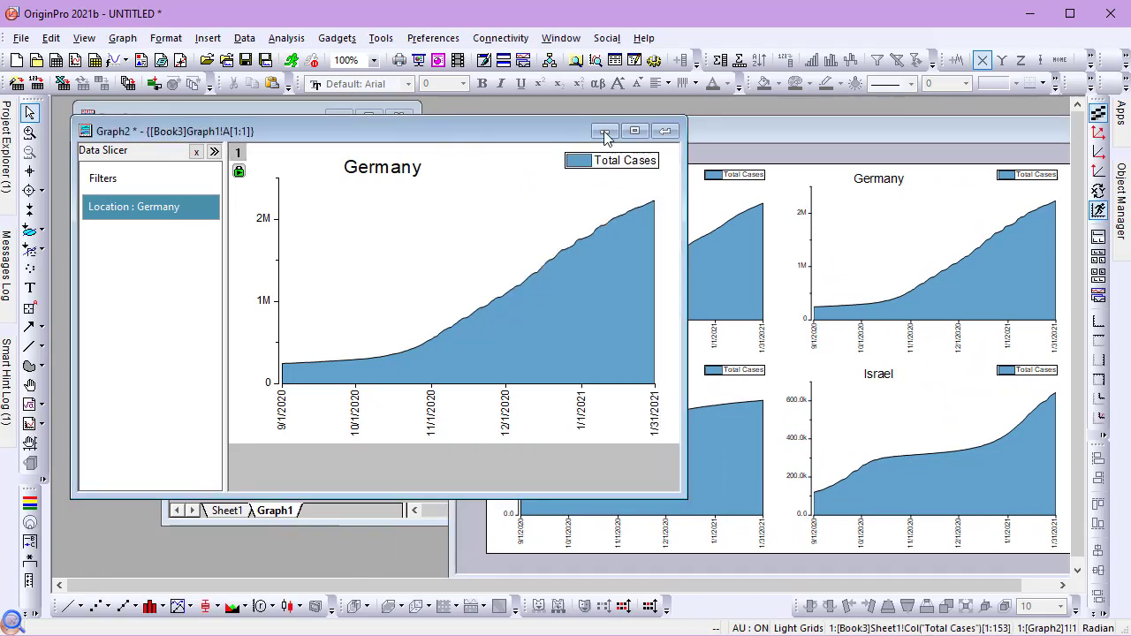
click(666, 132)
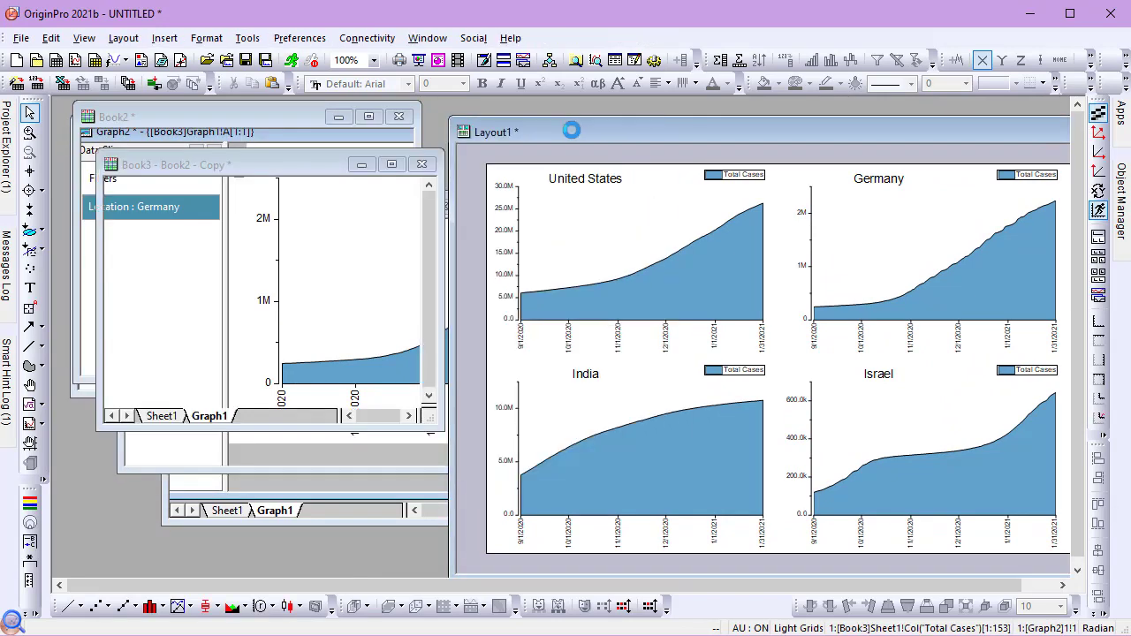
click(338, 121)
click(361, 165)
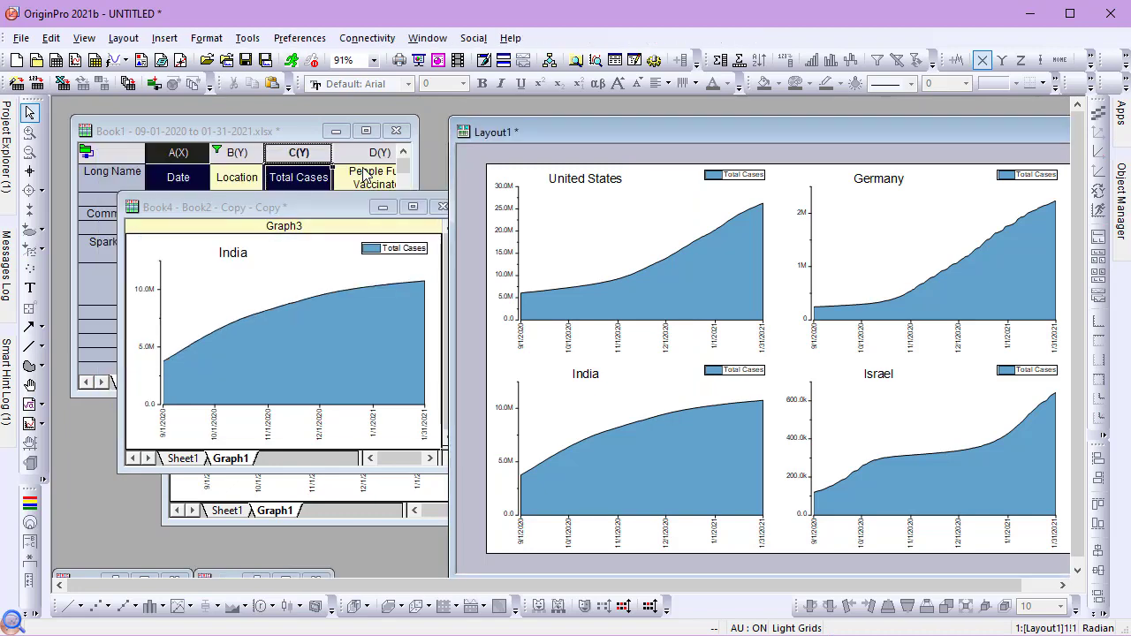
click(382, 205)
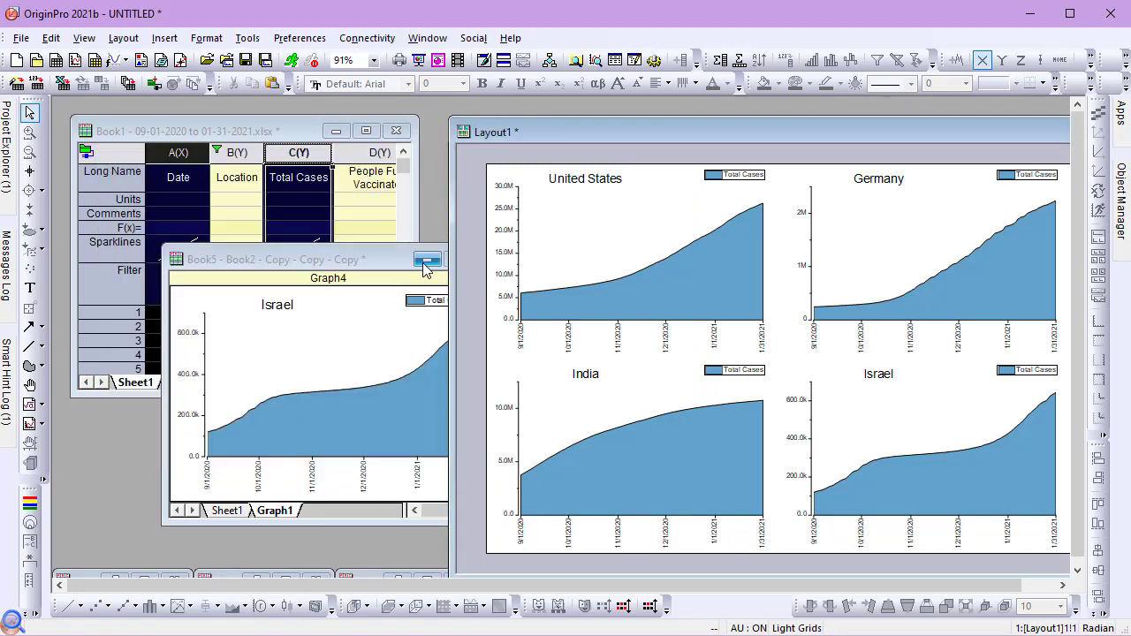
click(414, 255)
click(228, 135)
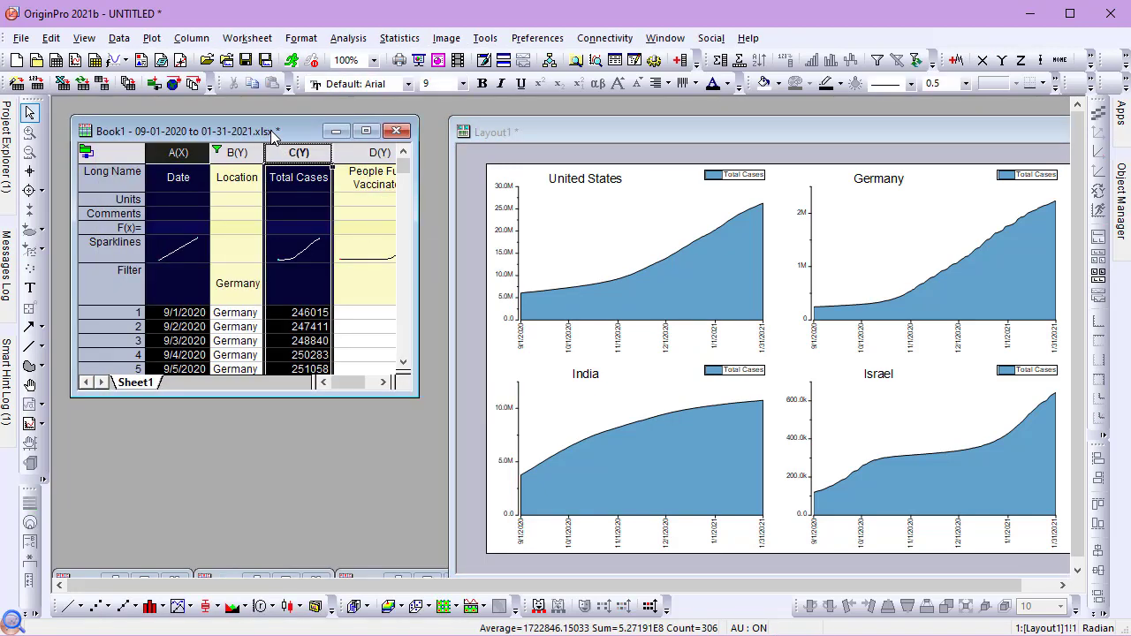
Step: Change Book1's data connector source to 02-01-2021 to 04-30-2021.xlsx and apply it
click(91, 155)
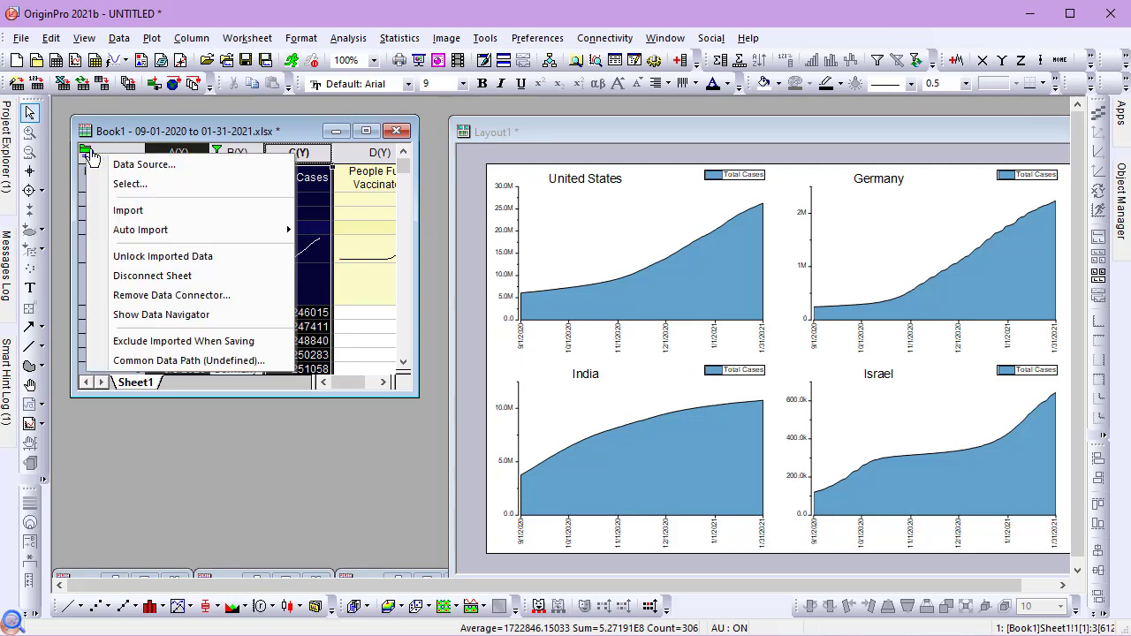
click(106, 163)
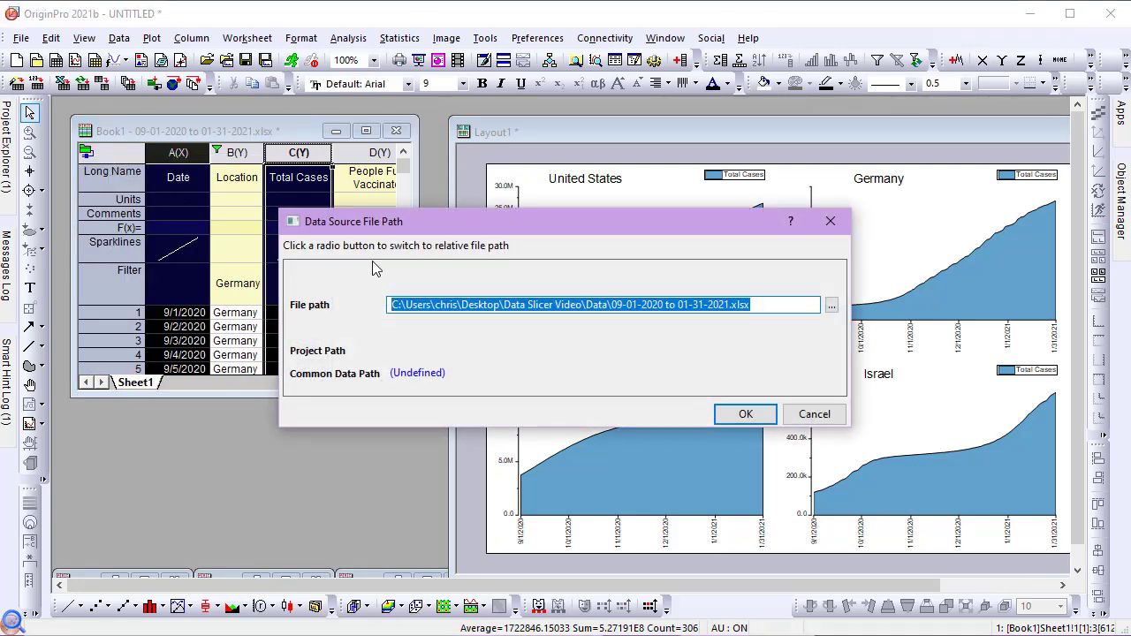
click(831, 306)
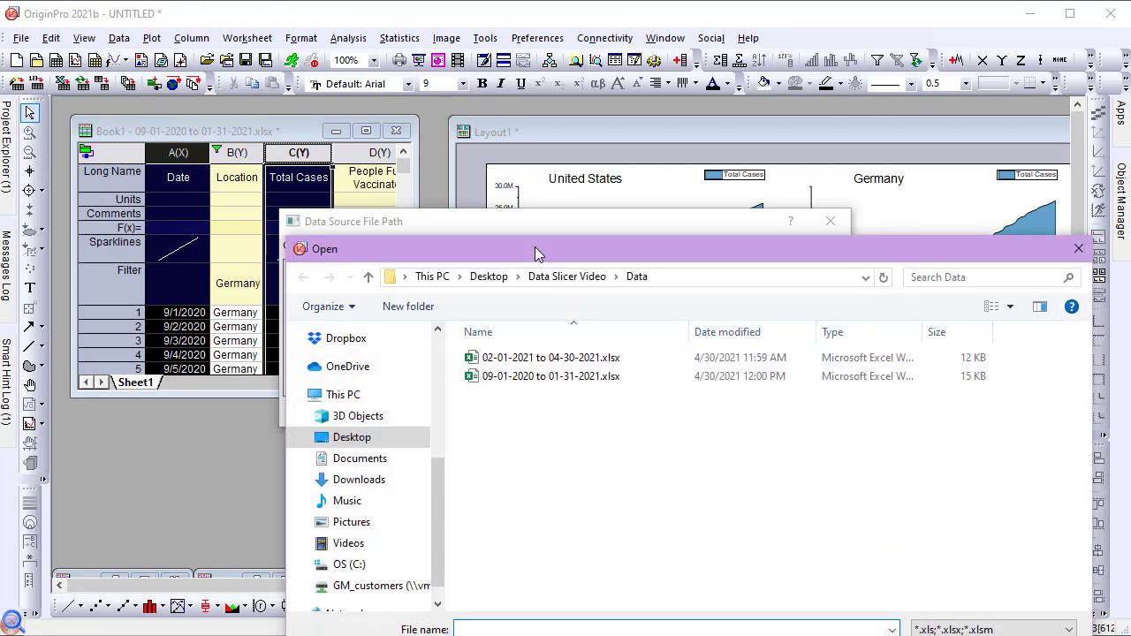
drag(535, 248, 452, 108)
click(456, 217)
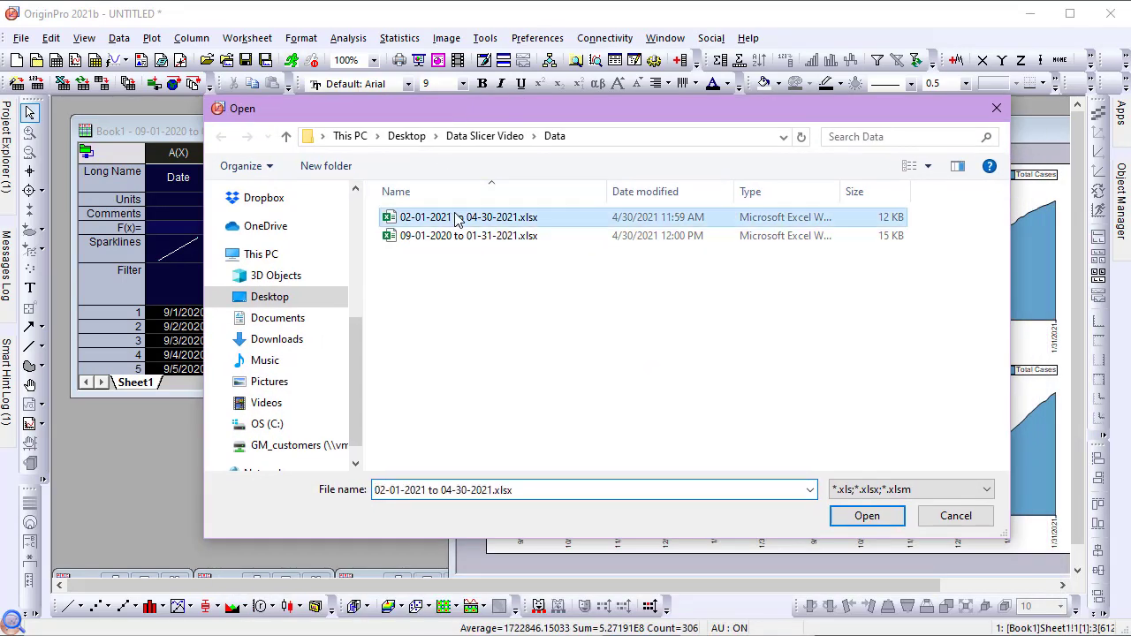
click(867, 515)
click(745, 413)
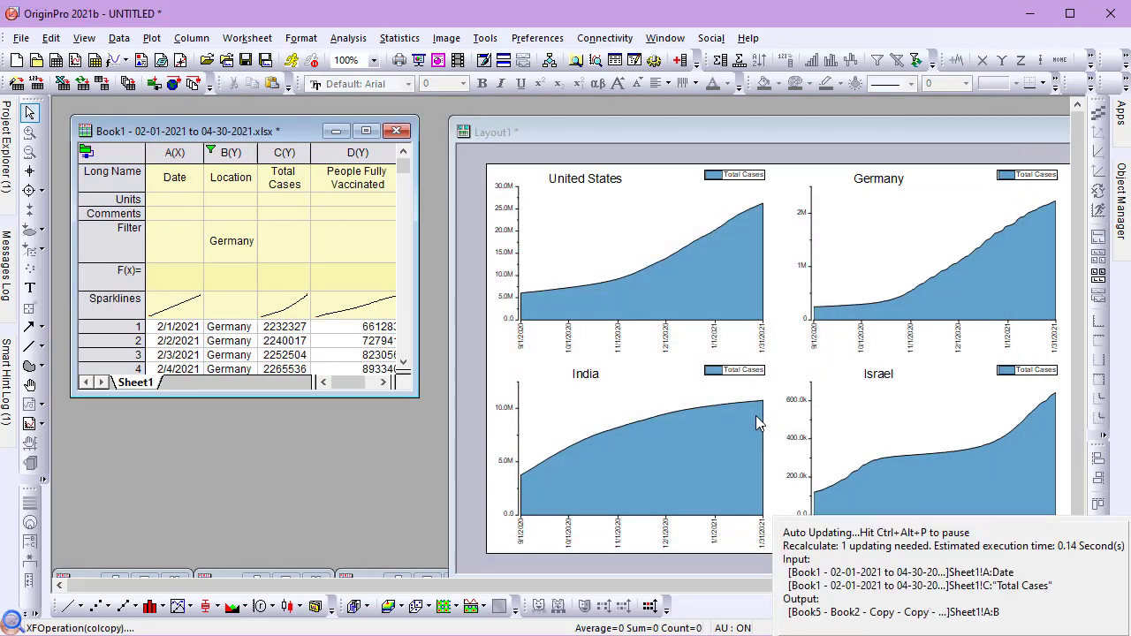